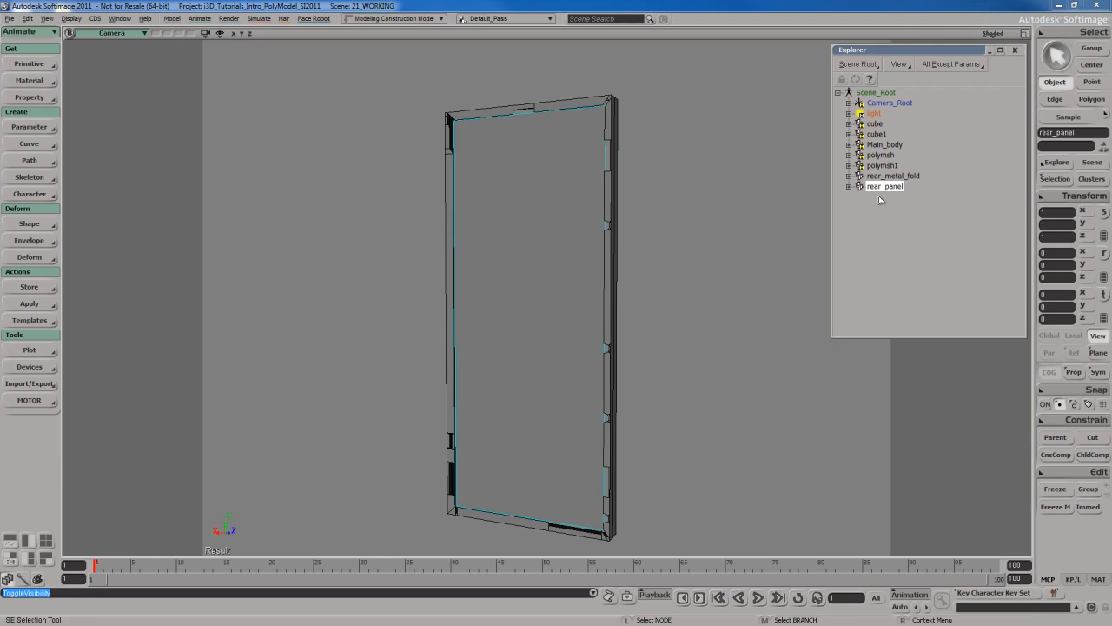
Step: Switch the viewport to the Front orthographic view, with the rear panel shown over its reference image
right_drag(636, 300, 658, 292)
click(573, 266)
key(s)
right_drag(573, 266, 660, 313)
key(s)
middle_drag(661, 313, 712, 325)
right_drag(712, 325, 591, 306)
key(F12)
key(F12)
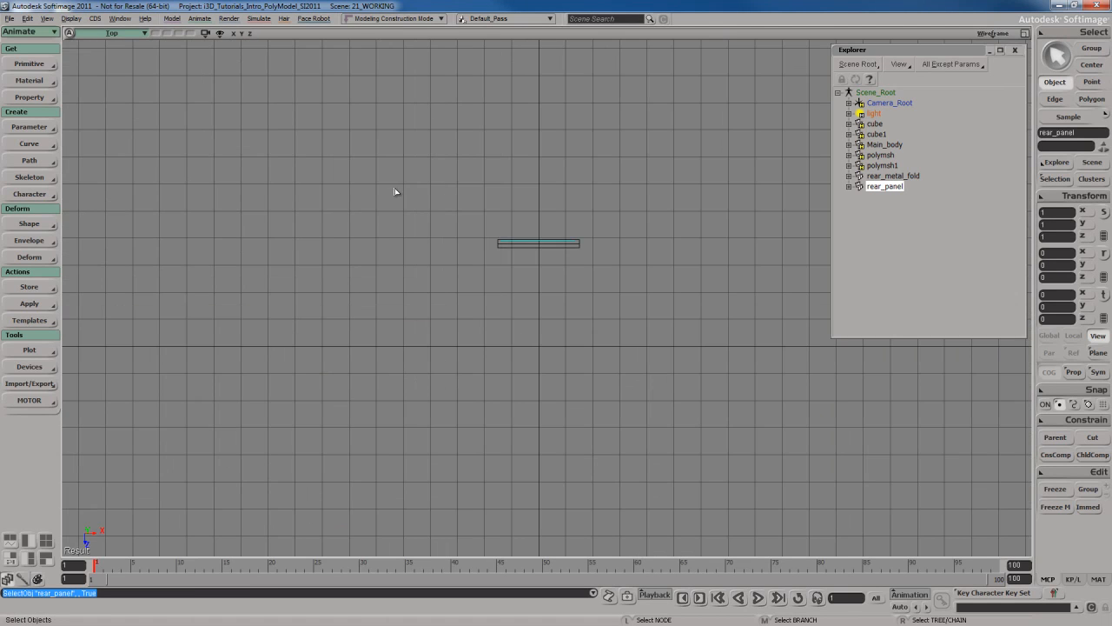
click(132, 35)
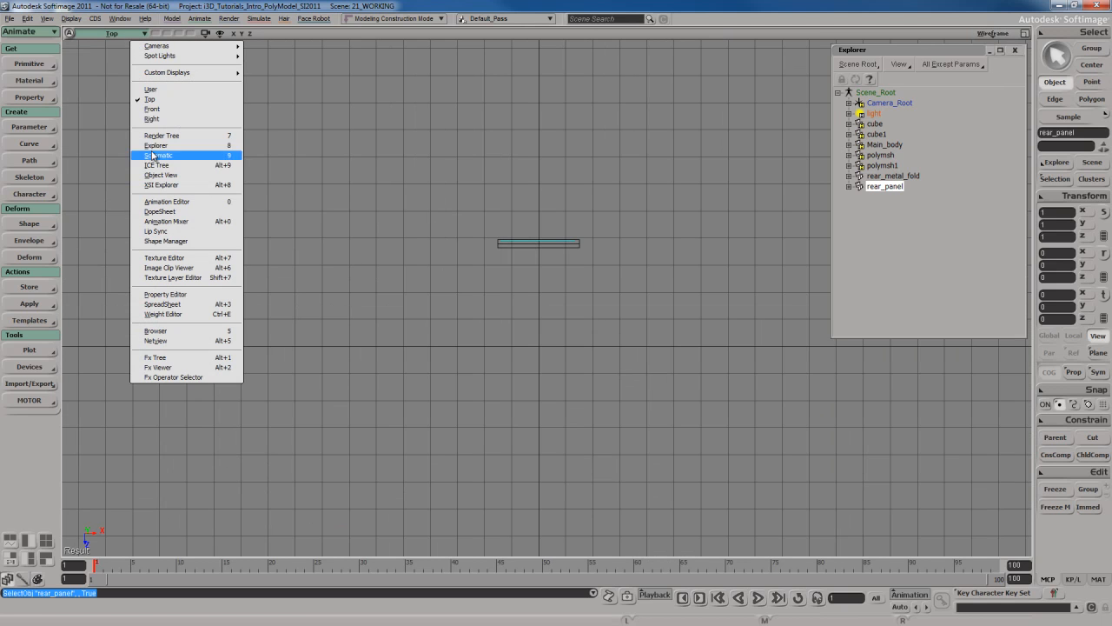
click(156, 111)
drag(484, 287, 274, 365)
middle_drag(275, 365, 218, 392)
drag(559, 194, 584, 395)
Step: Select the rear panel's polygon and scale it vertically by about 1.04 to match the height of the case in the reference
key(u)
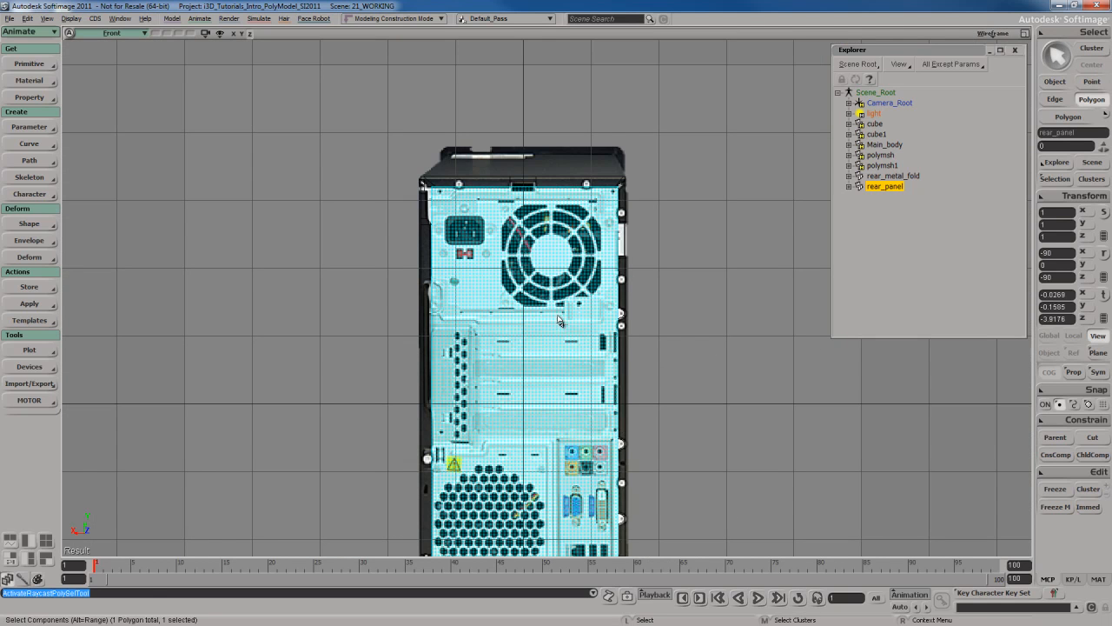
click(561, 321)
drag(571, 222, 563, 304)
scroll(563, 303, up, 3)
key(x)
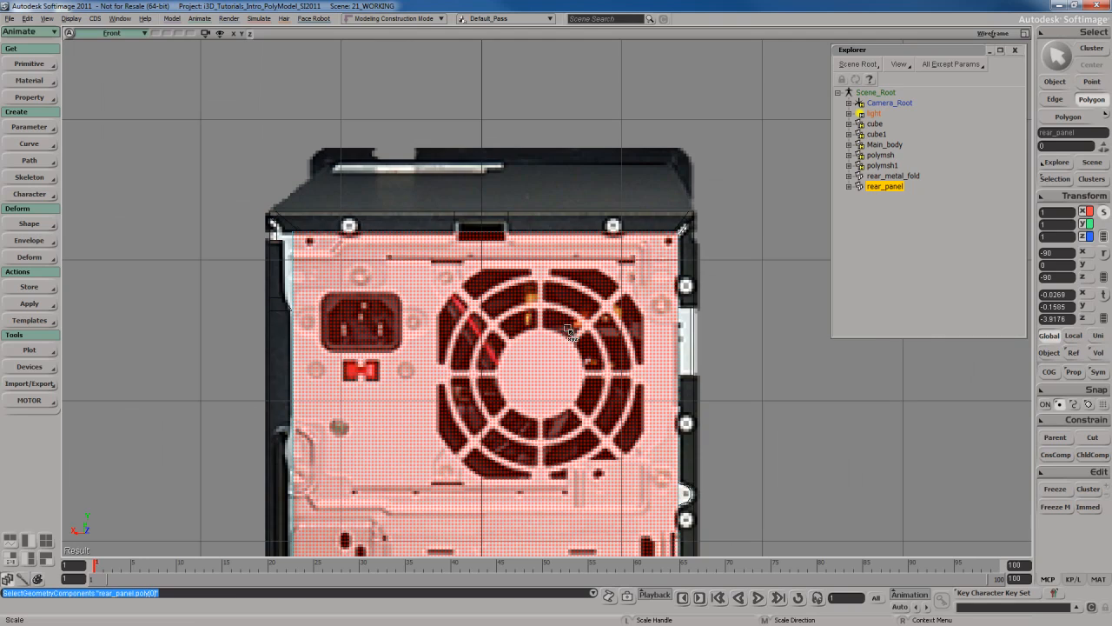
scroll(569, 330, up, 2)
middle_drag(554, 322, 554, 315)
scroll(554, 330, down, 3)
key(s)
drag(556, 380, 583, 253)
scroll(583, 252, up, 5)
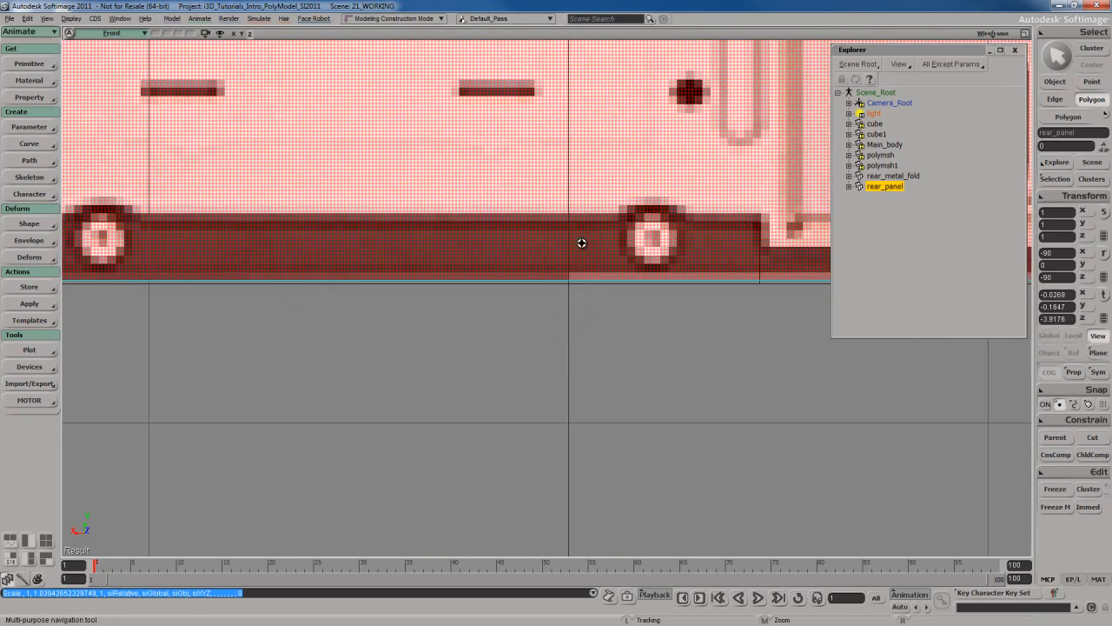
scroll(581, 248, down, 4)
key(s)
key(v)
Step: Move the rear panel's right vertical edge outward by about 0.1 towards the outer border of the case
key(e)
drag(625, 328, 643, 398)
key(s)
drag(678, 362, 634, 367)
key(v)
middle_drag(653, 415, 658, 414)
key(ctrl+z)
key(s)
drag(733, 307, 442, 358)
drag(614, 313, 609, 314)
key(Escape)
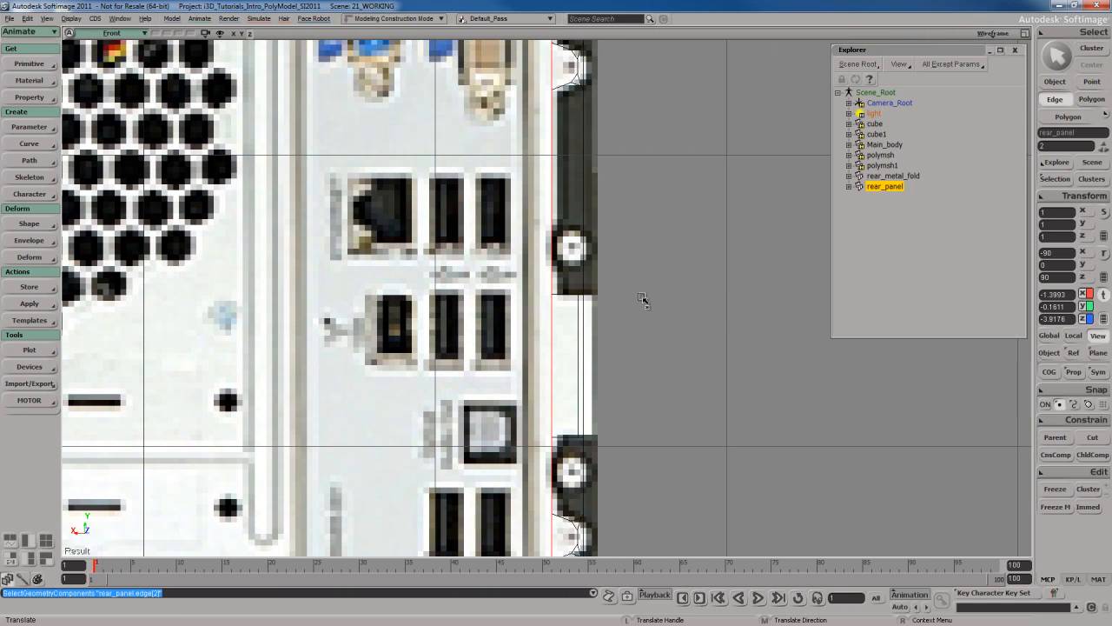
drag(641, 300, 671, 303)
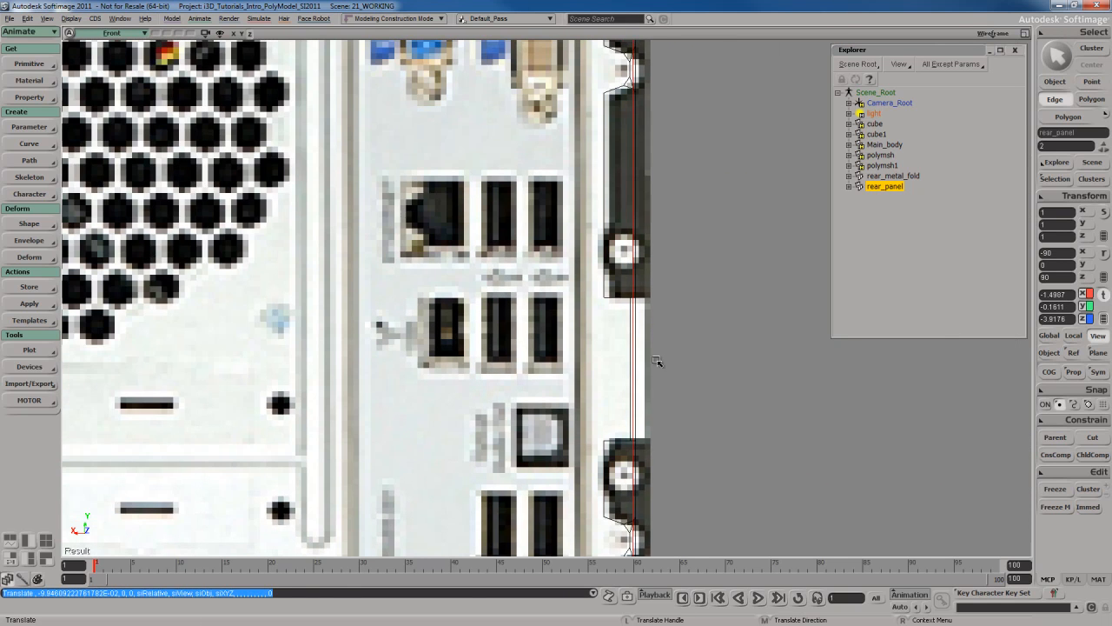
key(Escape)
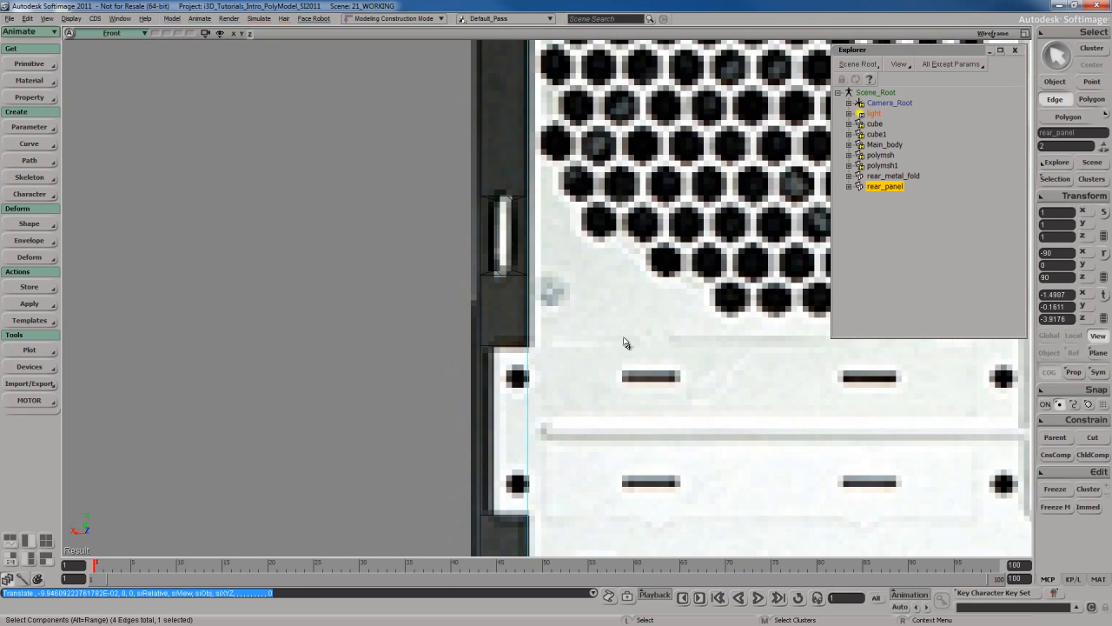
Step: Move the rear panel's left vertical edge outward by about 0.136 towards the case border and clear the selection
click(624, 342)
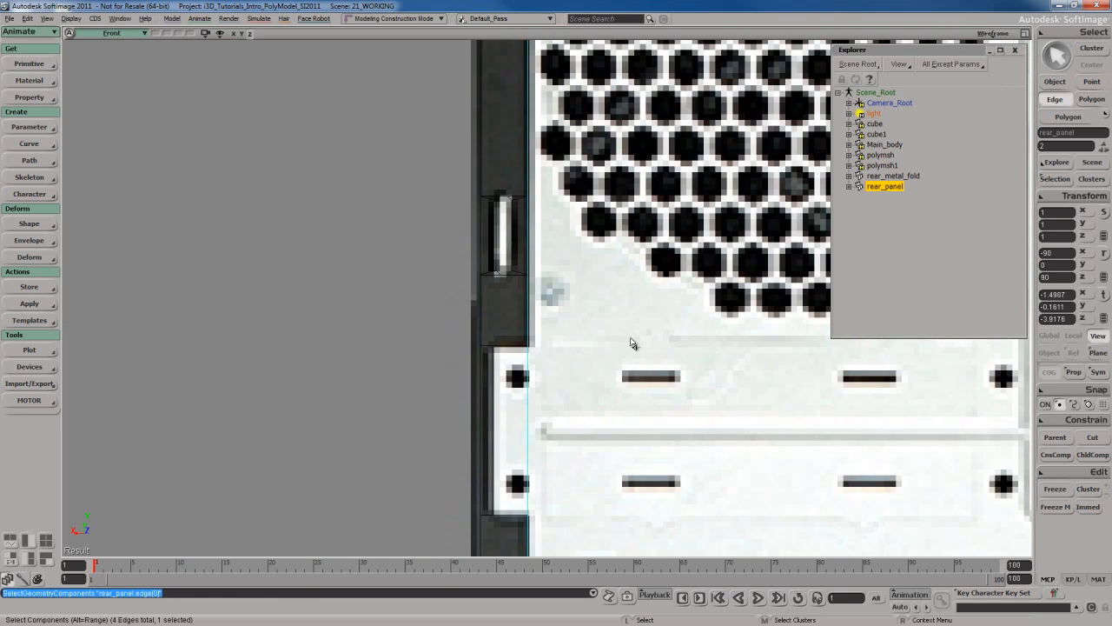
scroll(600, 311, up, 2)
key(v)
drag(671, 297, 623, 300)
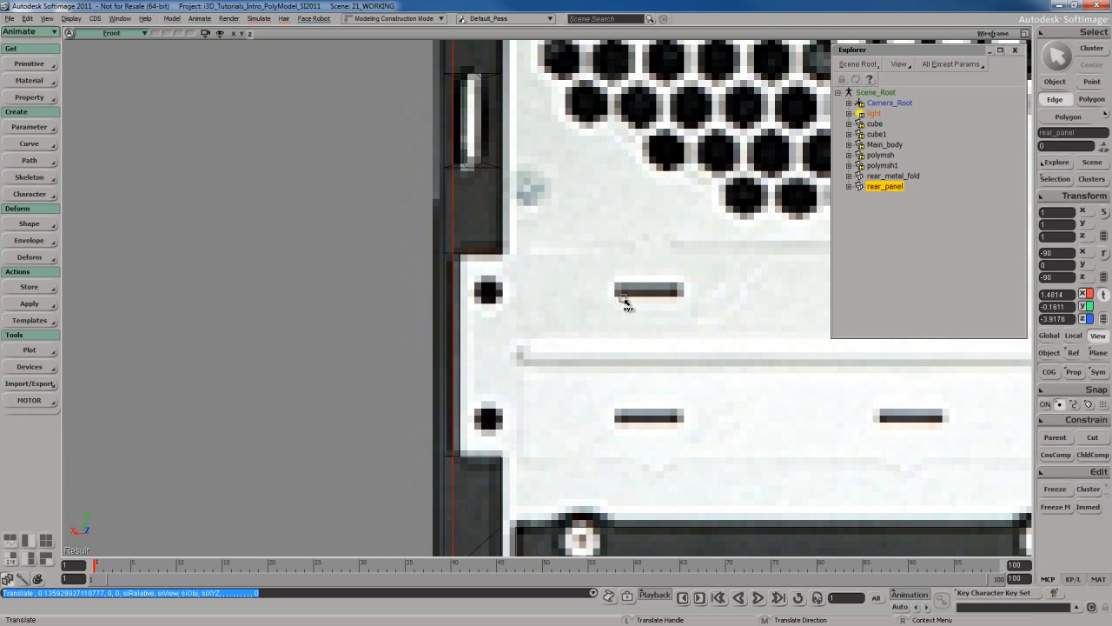
scroll(625, 300, down, 8)
key(Escape)
key(s)
drag(685, 71, 618, 251)
scroll(618, 253, down, 2)
scroll(614, 263, up, 2)
key(s)
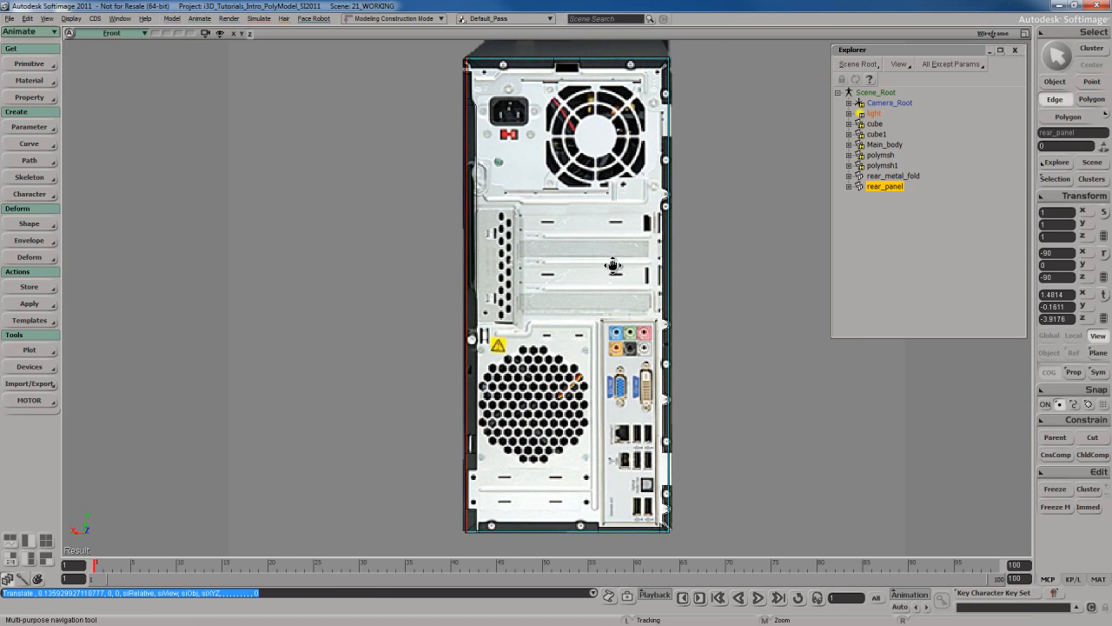
click(733, 267)
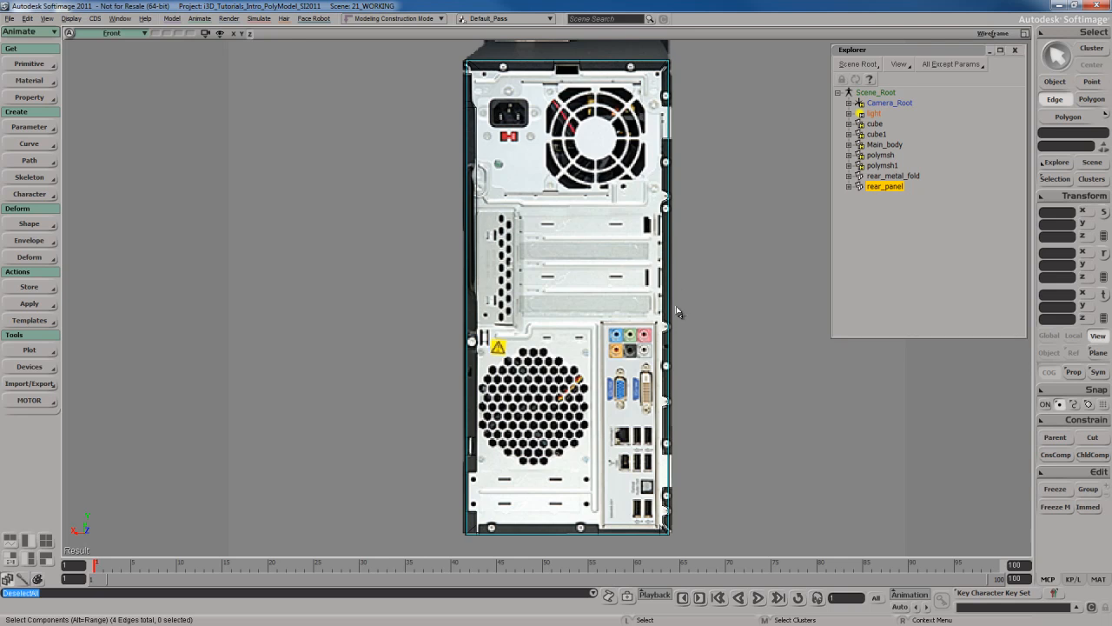
Step: Examine the rear reference image, from the fan and expansion slots down to the round vent and port area
scroll(678, 311, up, 6)
scroll(652, 296, down, 6)
key(s)
drag(445, 385, 527, 270)
scroll(586, 254, down, 2)
drag(589, 249, 604, 268)
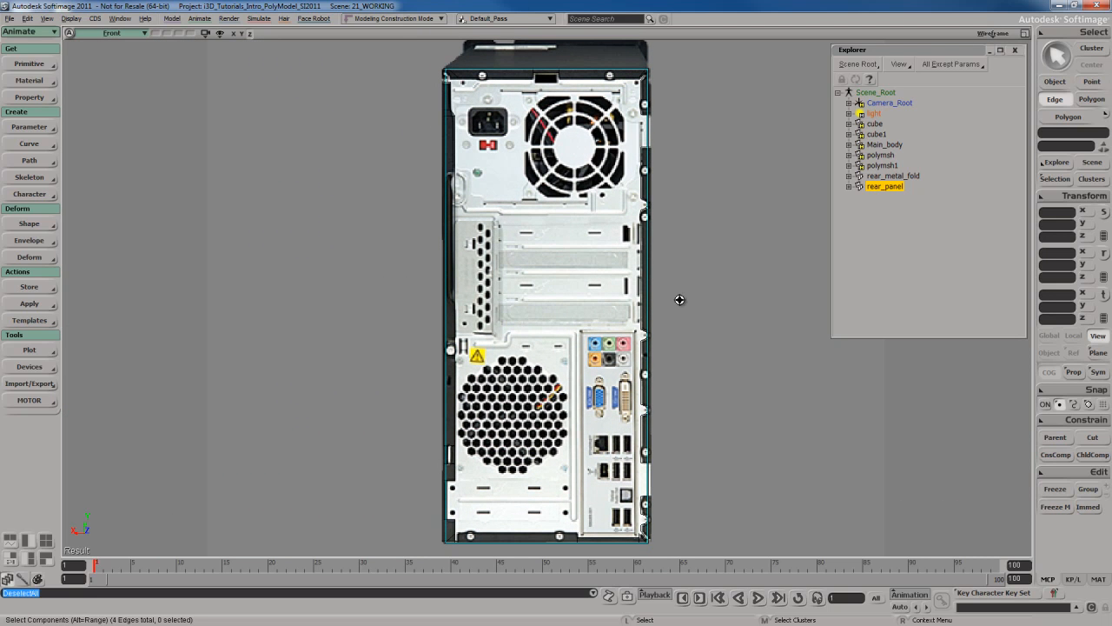
drag(688, 307, 696, 301)
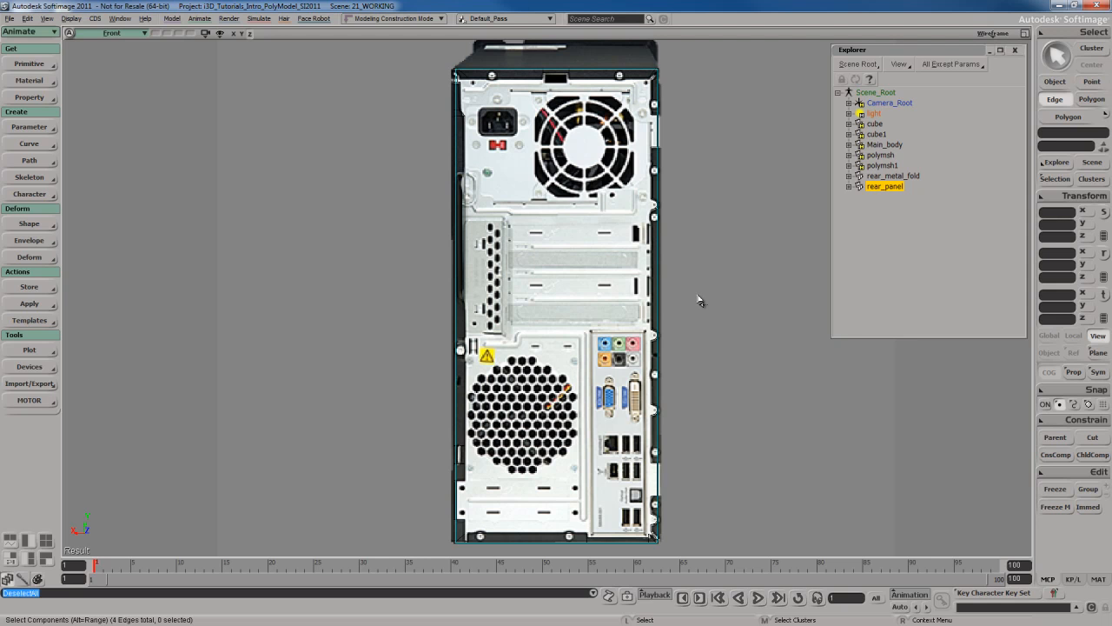
key(s)
drag(693, 296, 697, 296)
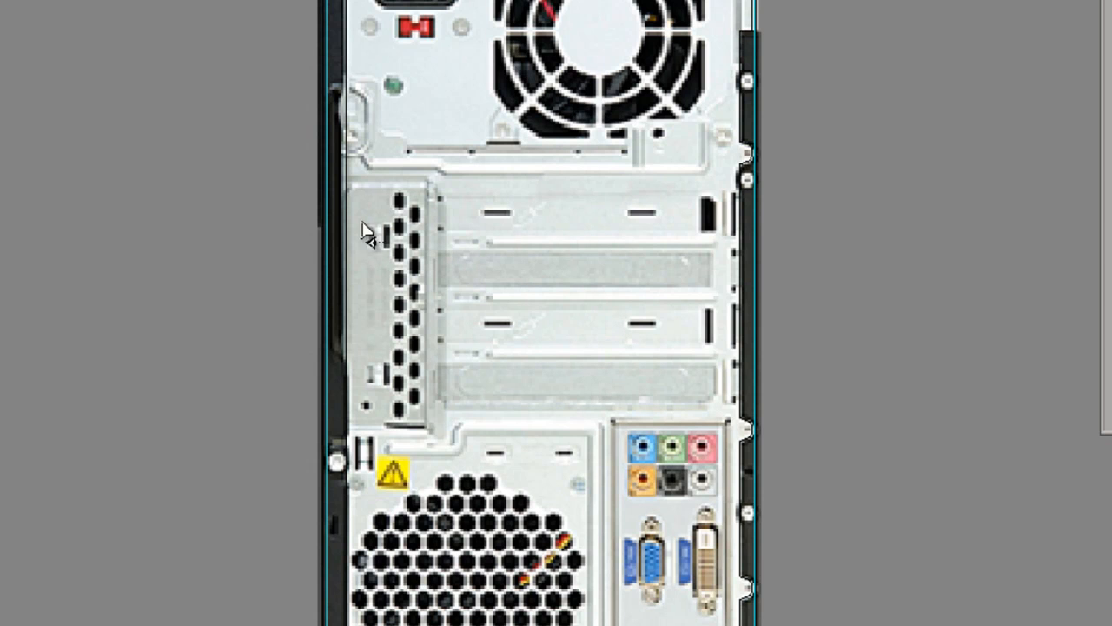
scroll(409, 310, down, 1)
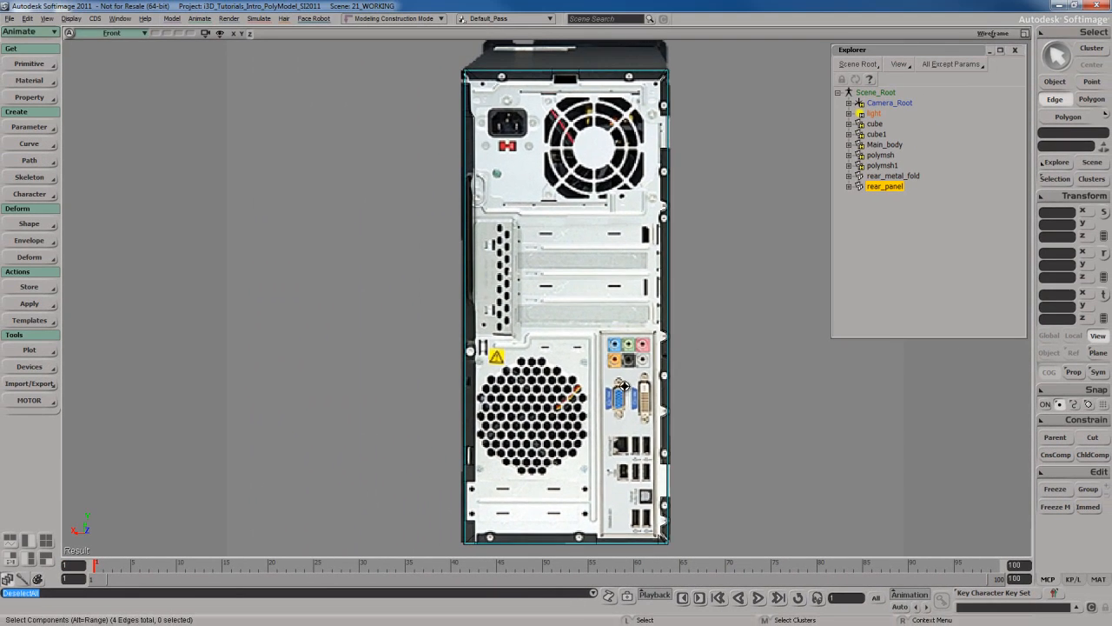
key(s)
drag(631, 460, 496, 203)
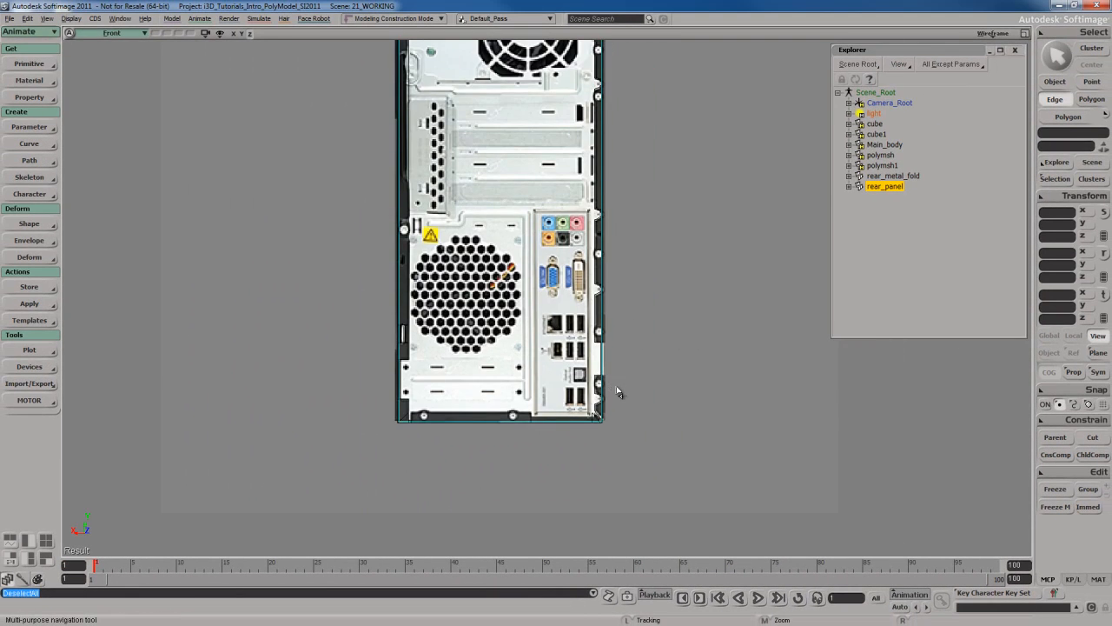
scroll(556, 260, up, 3)
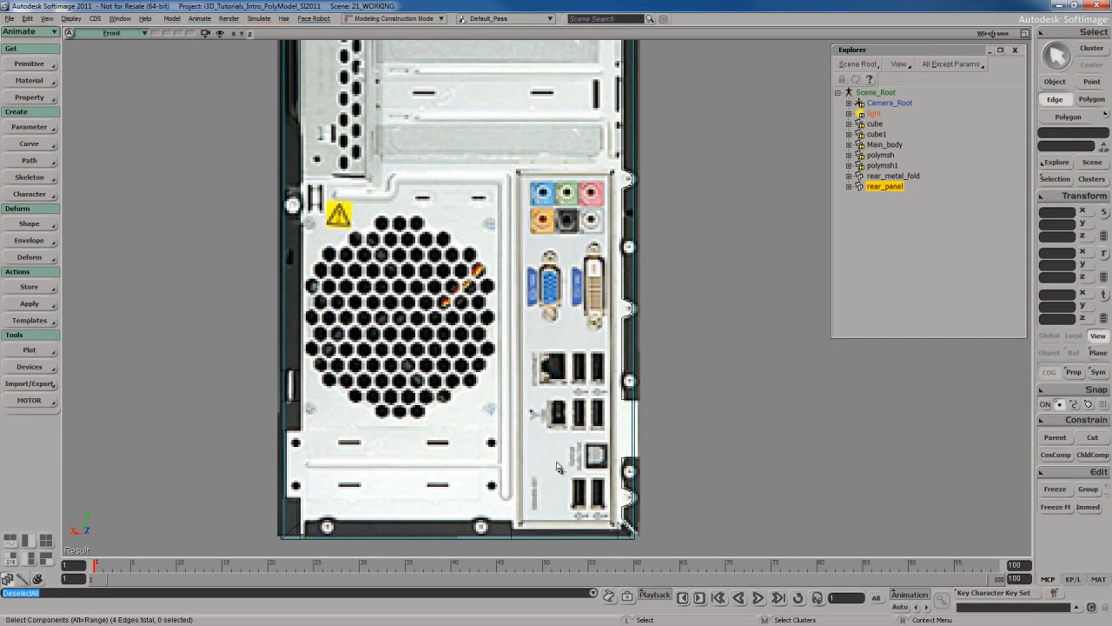
scroll(574, 350, down, 3)
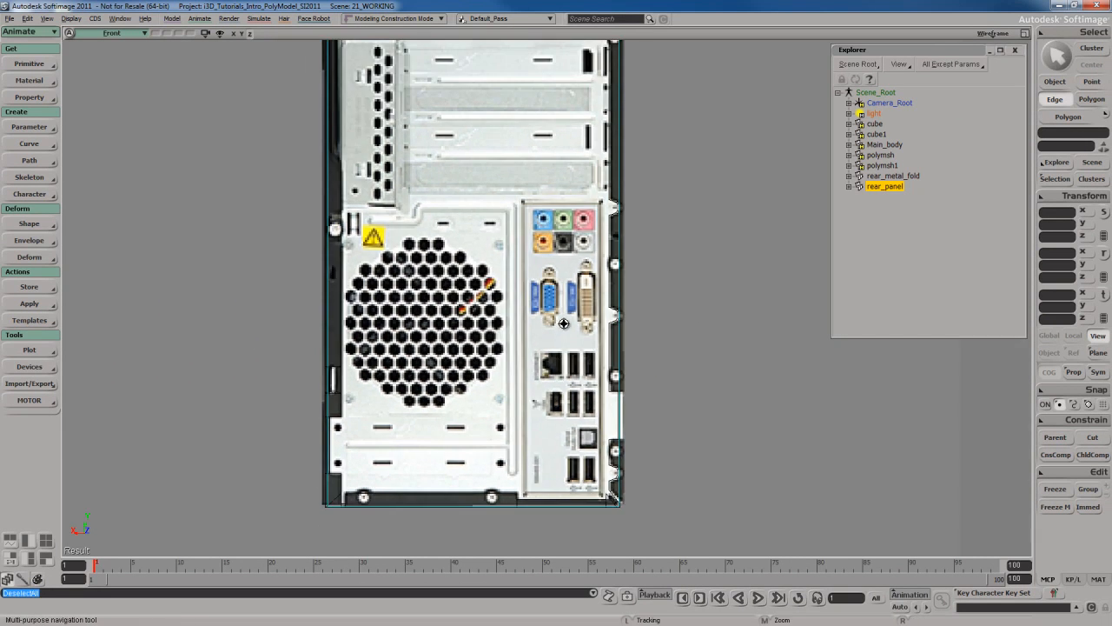
scroll(569, 341, down, 2)
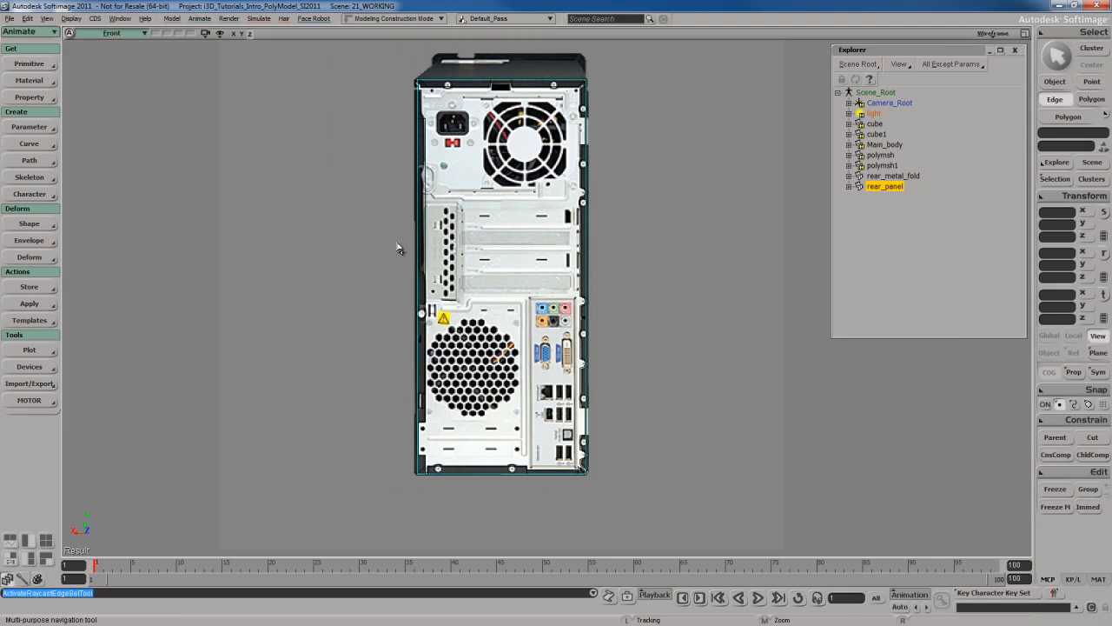
Step: Connect the rear panel's two vertical edges with a new horizontal edge and align it with the top of the port area
click(499, 282)
shift+drag(563, 261, 633, 270)
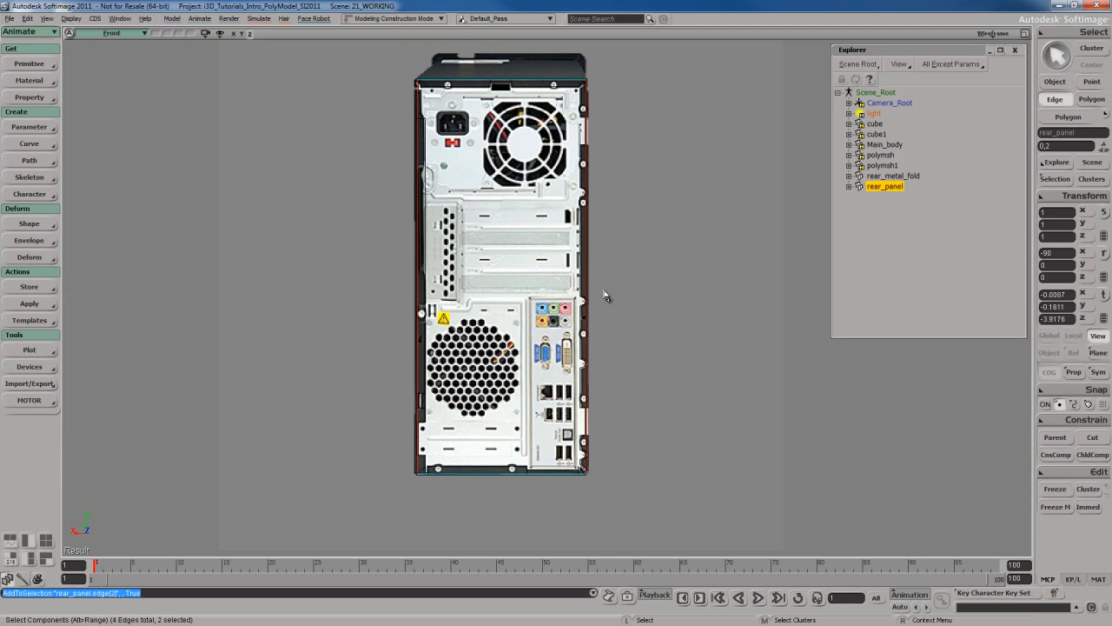
key(s)
drag(555, 372, 562, 329)
right_click(523, 201)
click(578, 432)
key(v)
scroll(541, 304, up, 3)
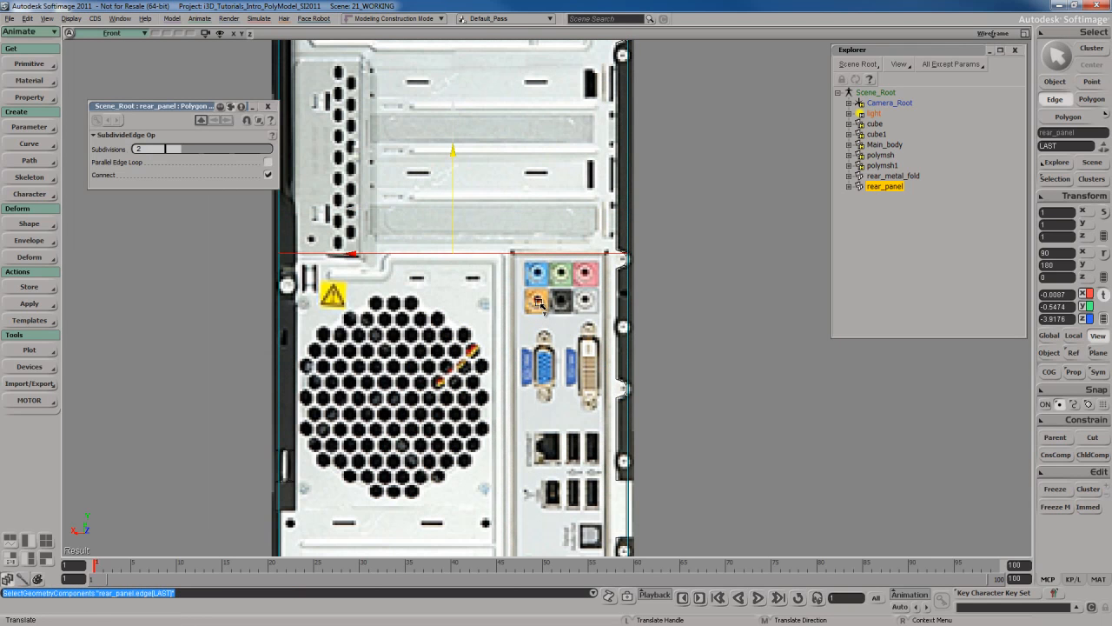
middle_drag(538, 301, 538, 302)
Step: Select the panel's lower polygon and slice it vertically with the Knife tool along the port area's left border
key(s)
drag(530, 340, 496, 302)
scroll(556, 197, down, 2)
key(e)
key(s)
key(u)
click(497, 308)
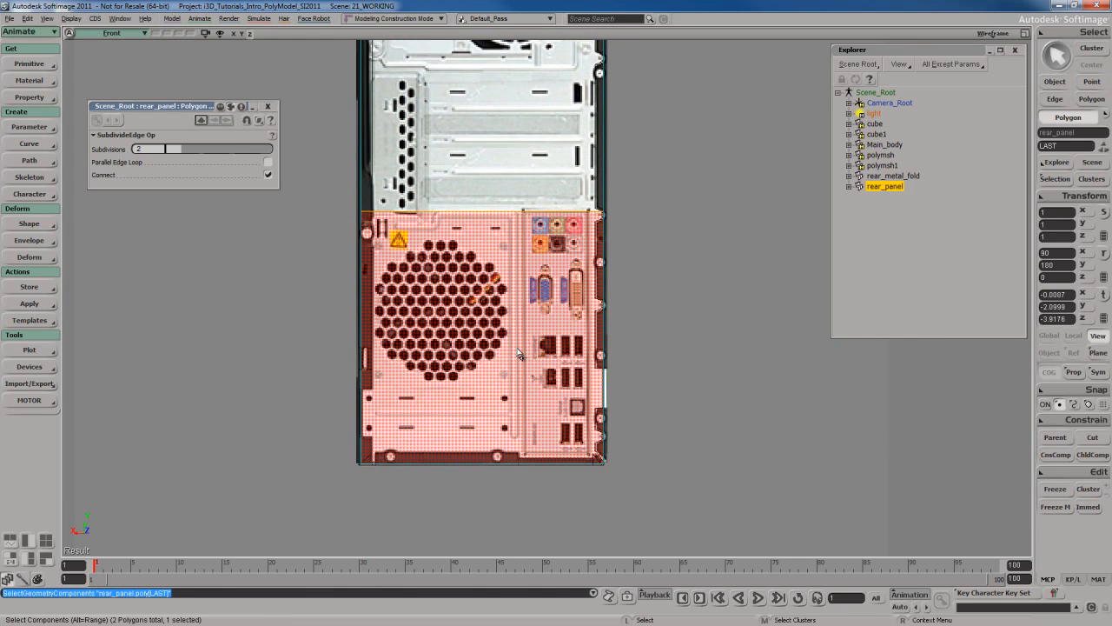
scroll(517, 354, up, 2)
key(shift+k)
key(s)
drag(528, 342, 524, 333)
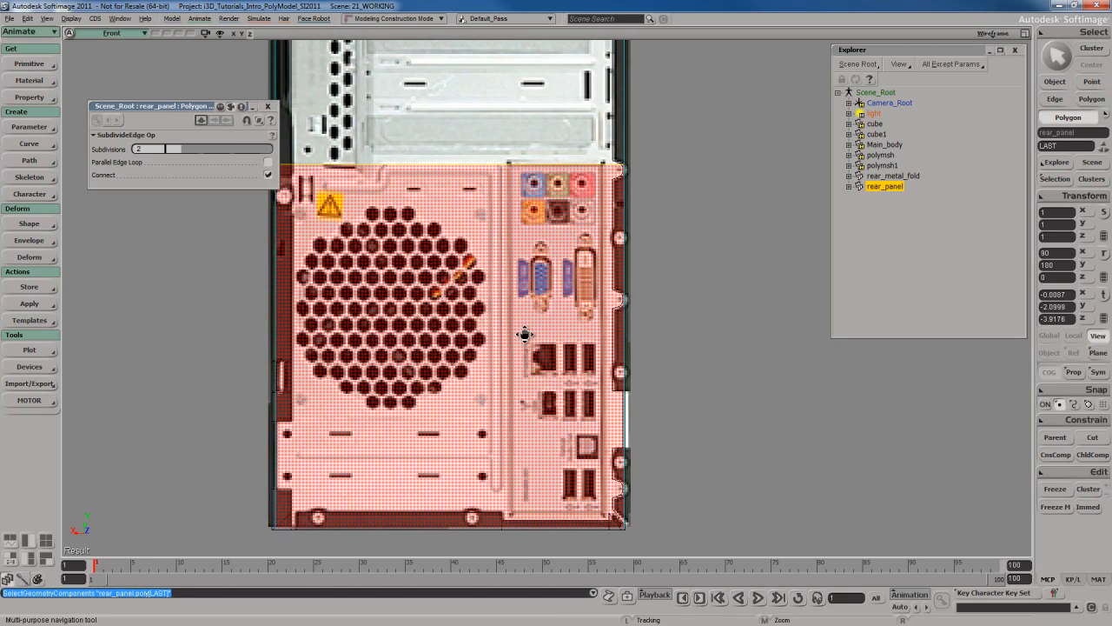
click(510, 230)
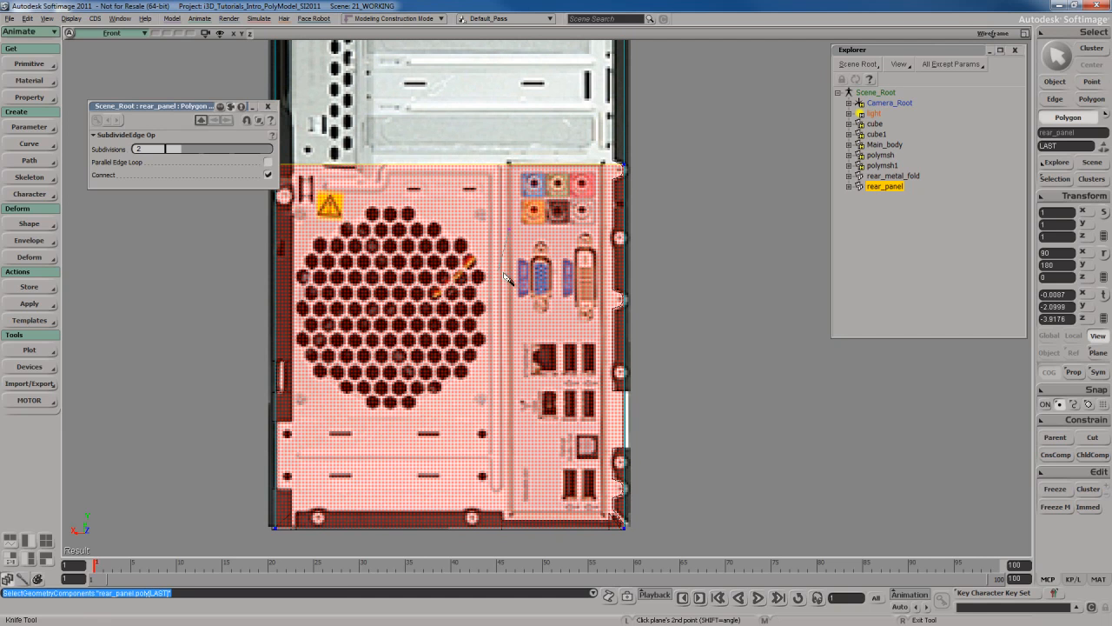
click(512, 306)
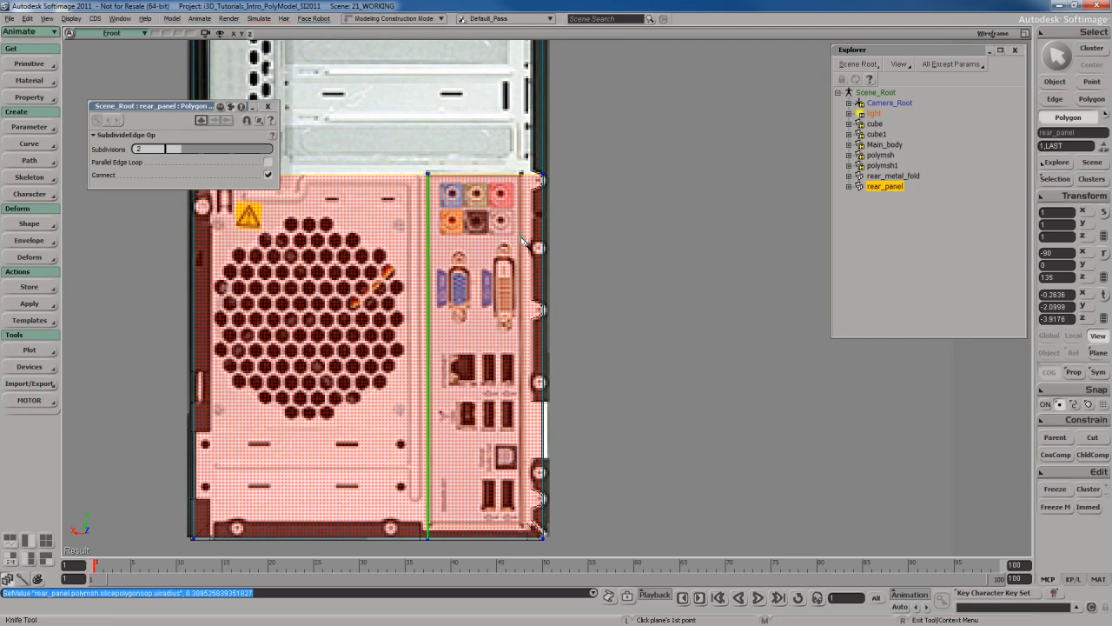
Step: Slice the lower polygon vertically along the port area's right border
click(522, 239)
click(522, 300)
key(s)
drag(421, 324, 472, 331)
drag(507, 270, 502, 281)
Step: Select only the polygon covering the port area and close the edge subdivision properties
key(u)
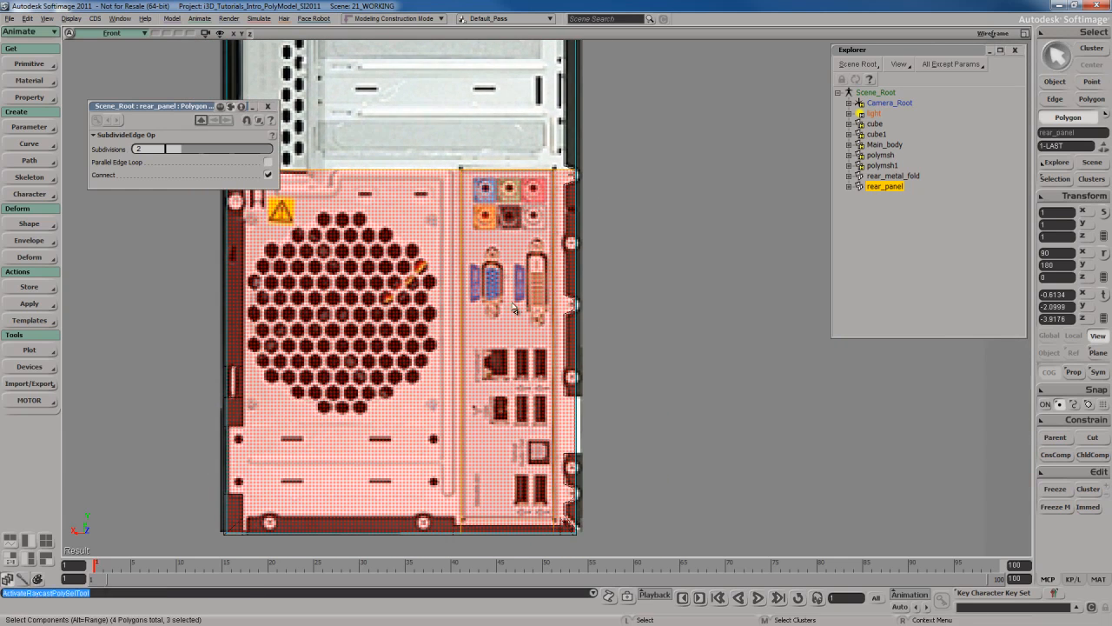
click(509, 282)
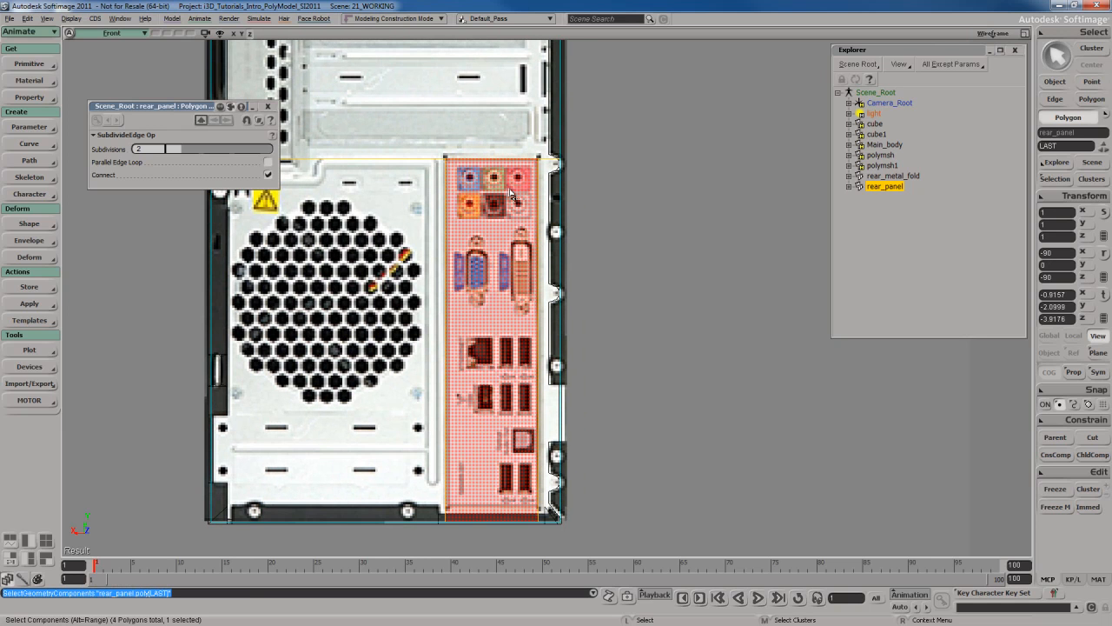
key(s)
drag(495, 234, 499, 258)
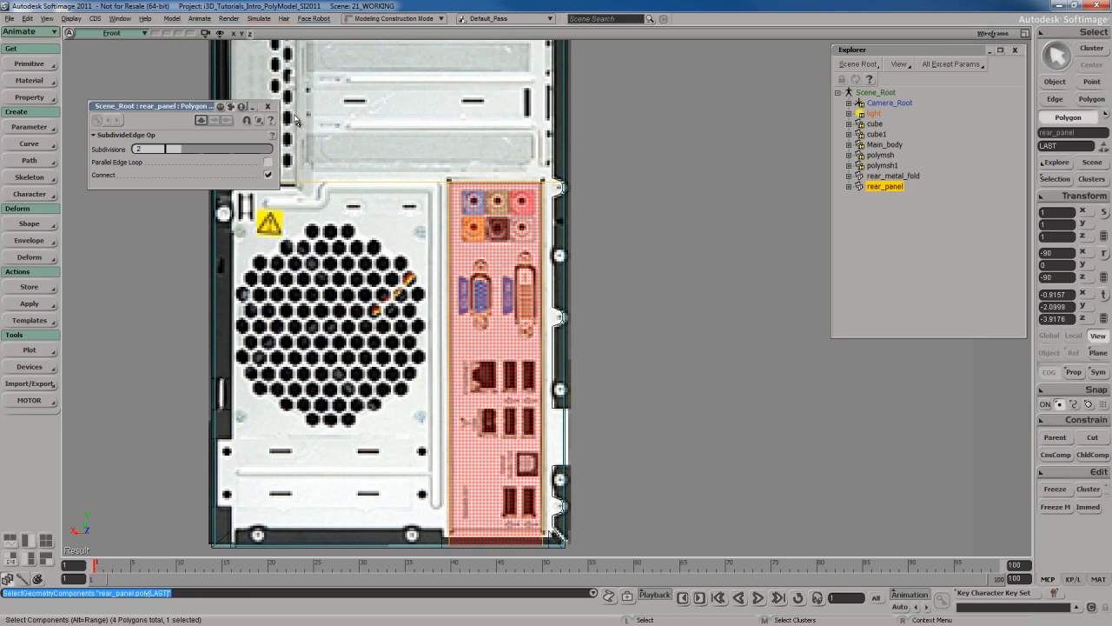
click(267, 106)
key(s)
drag(513, 315, 513, 306)
Step: Slice the port area polygon horizontally just above and just below the block of six audio jacks
key(s)
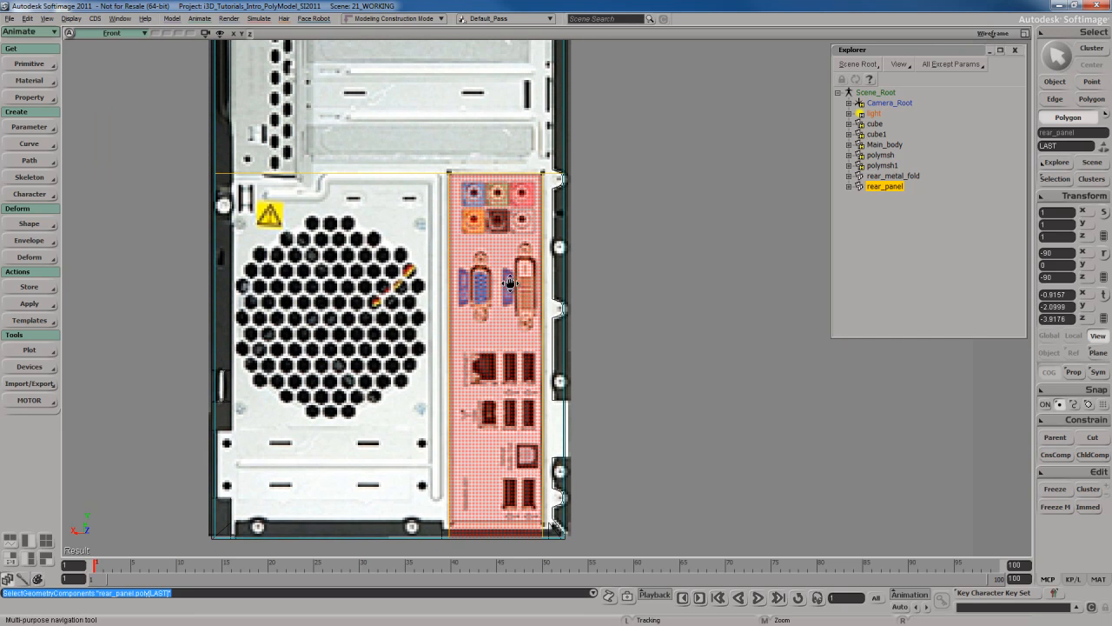
drag(502, 260, 518, 327)
key(shift+k)
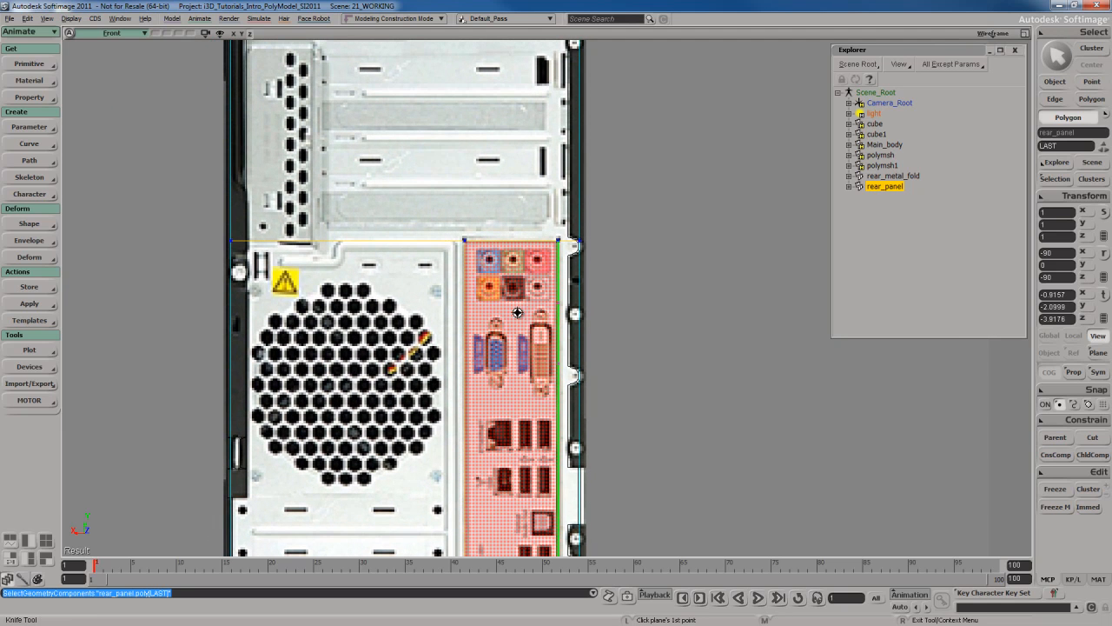
scroll(510, 327, up, 5)
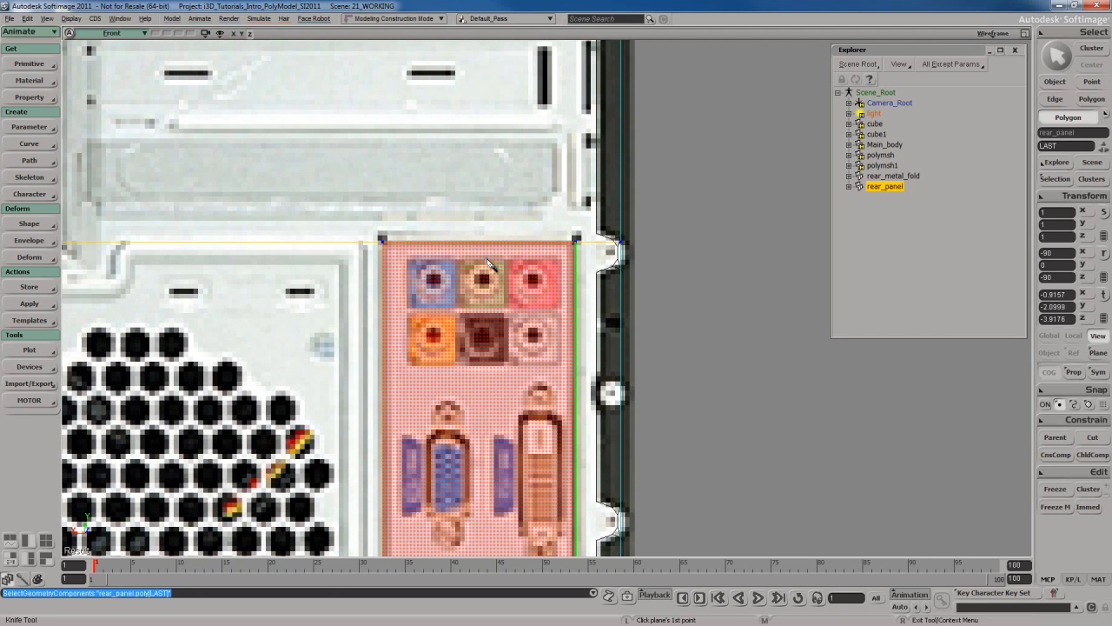
click(491, 258)
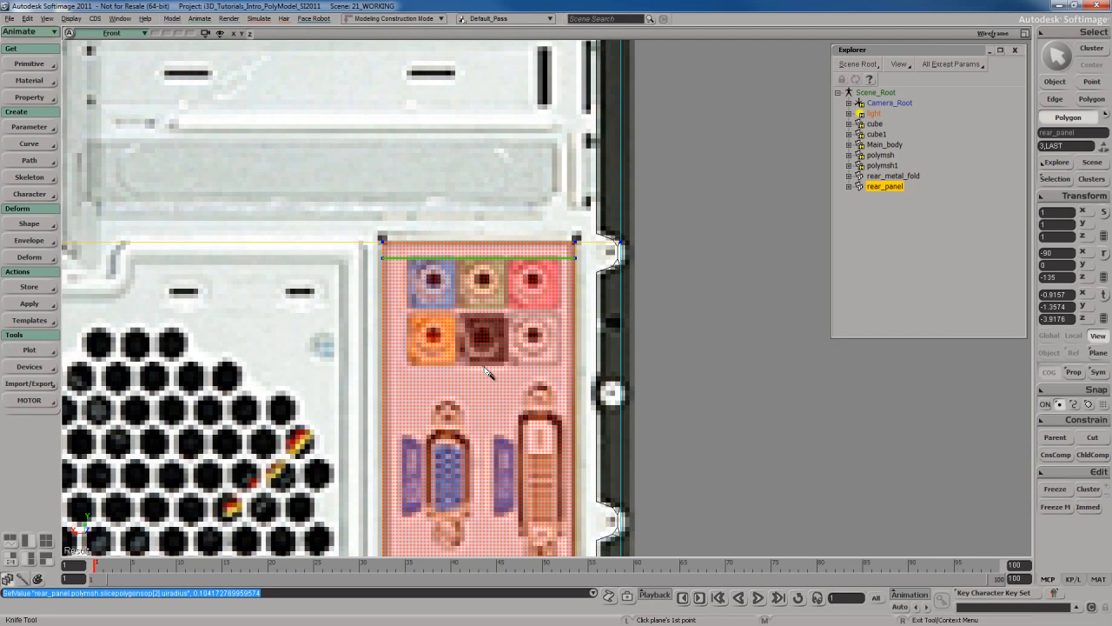
click(532, 366)
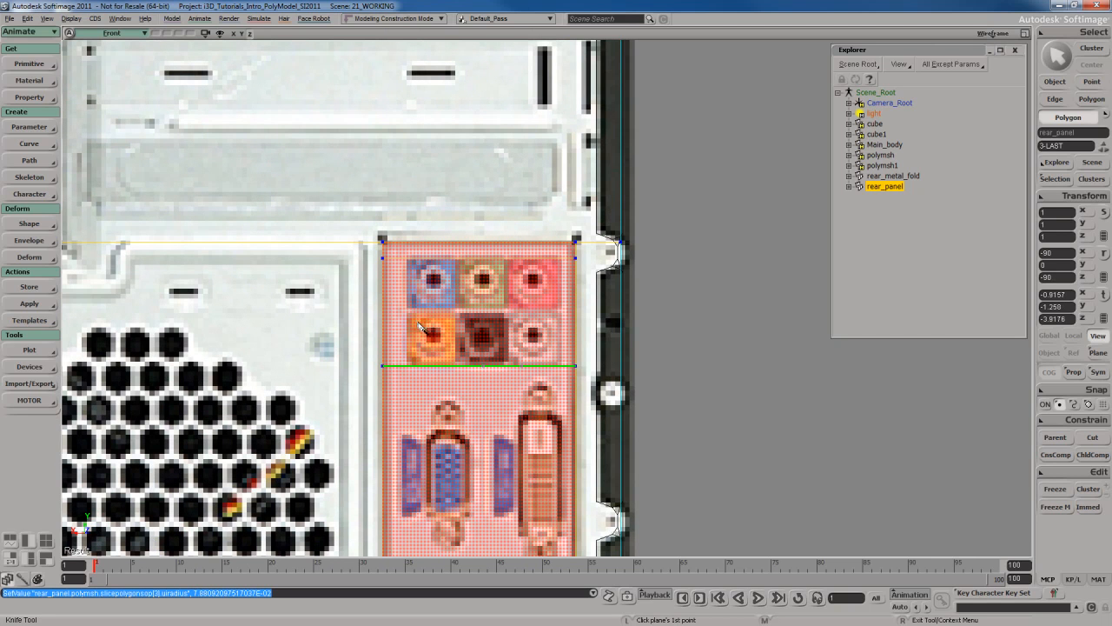
Step: Select the polygon around the audio jacks and slice it vertically along the left and right sides of the jack block
key(space)
click(462, 337)
key(shift+k)
click(406, 303)
click(406, 332)
click(561, 303)
click(561, 337)
key(s)
drag(517, 380, 513, 361)
middle_drag(514, 361, 497, 318)
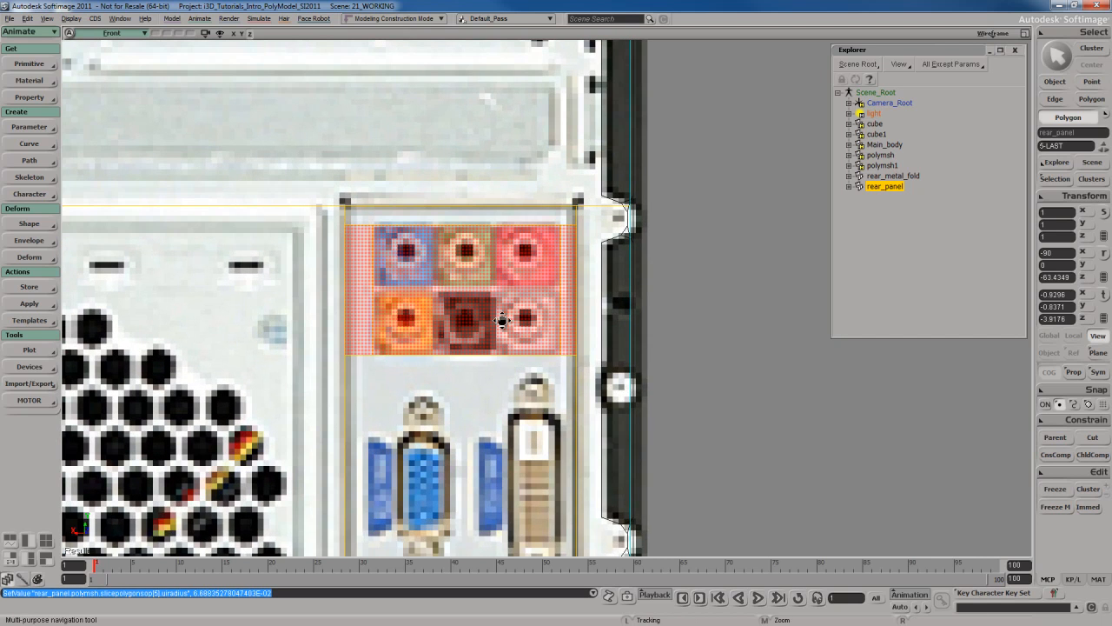
Step: Split the left and right side edges of the audio jack block into 2 subdivisions, connecting them across its middle
drag(497, 318, 516, 346)
key(u)
click(501, 344)
key(s)
scroll(500, 344, up, 2)
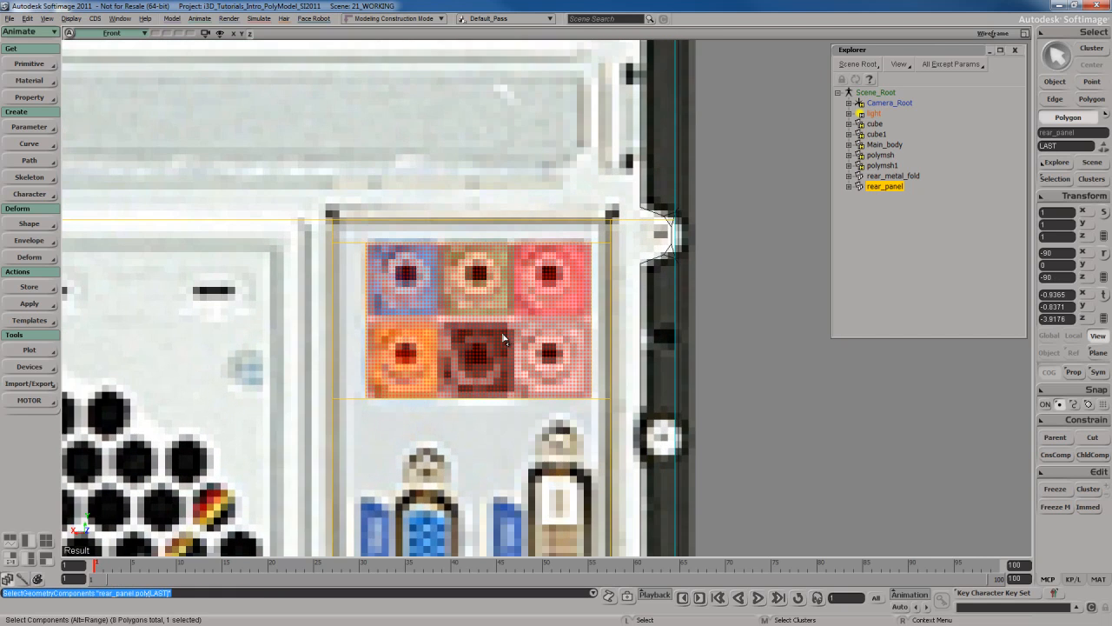
key(u)
key(s)
drag(482, 312, 498, 306)
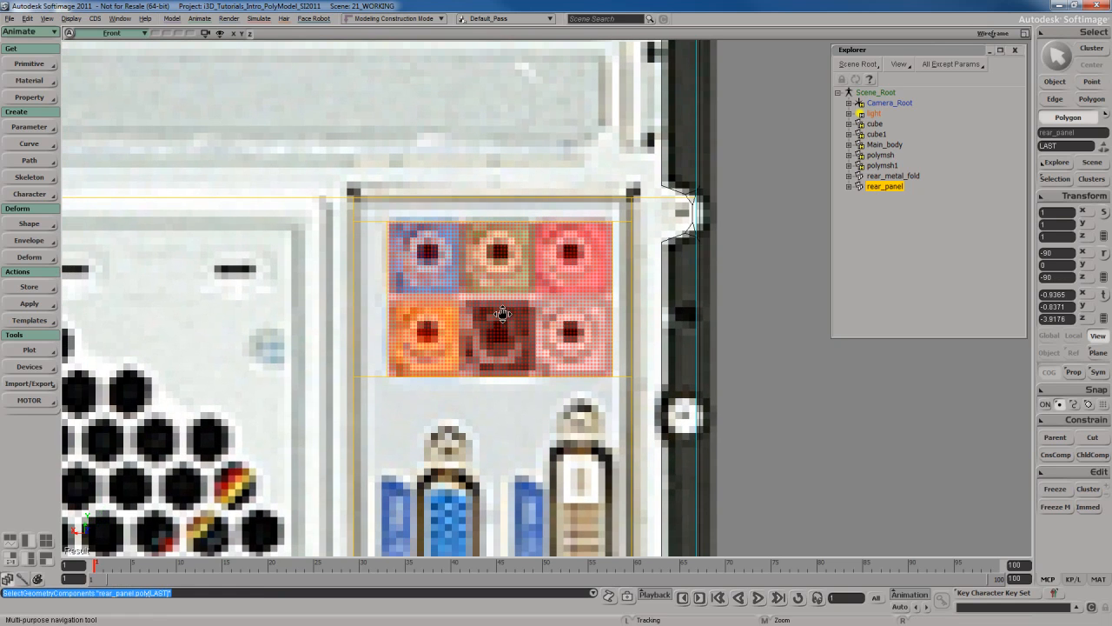
key(i)
click(385, 297)
shift+click(615, 310)
right_click(504, 279)
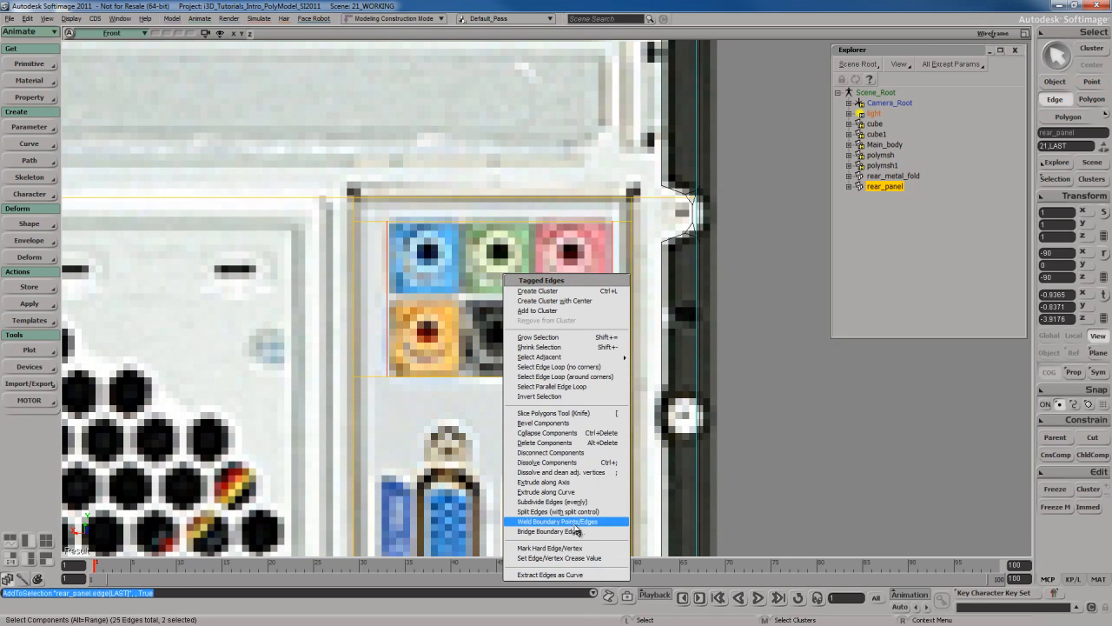
click(575, 510)
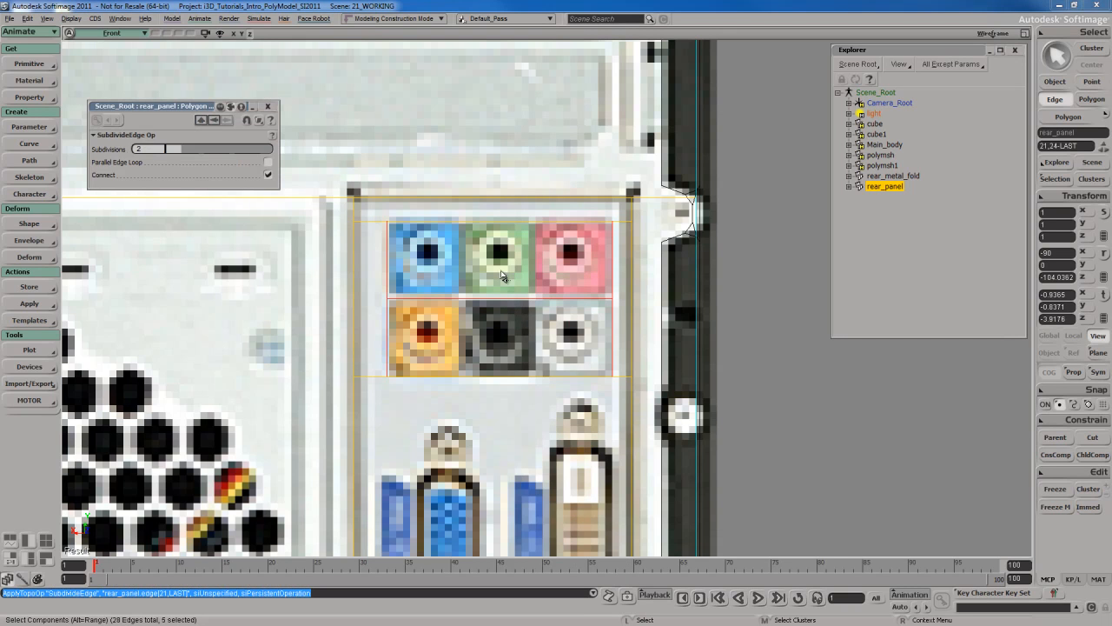
Step: Split the jack block's three horizontal edges to divide it into three equal columns, and close the subdivision properties
drag(506, 215, 506, 405)
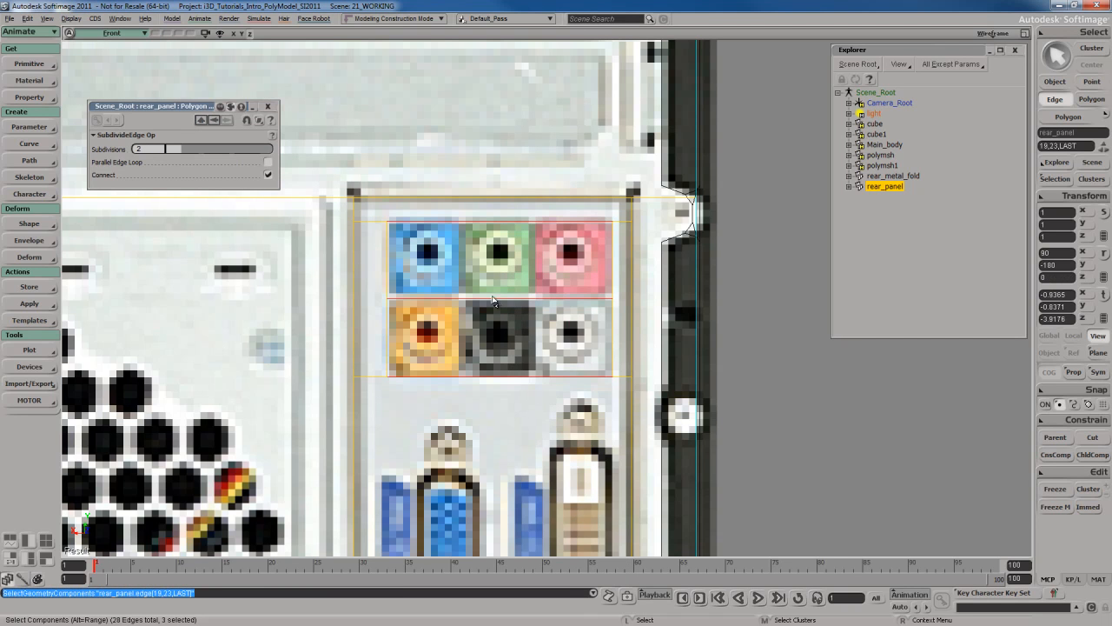
right_click(525, 320)
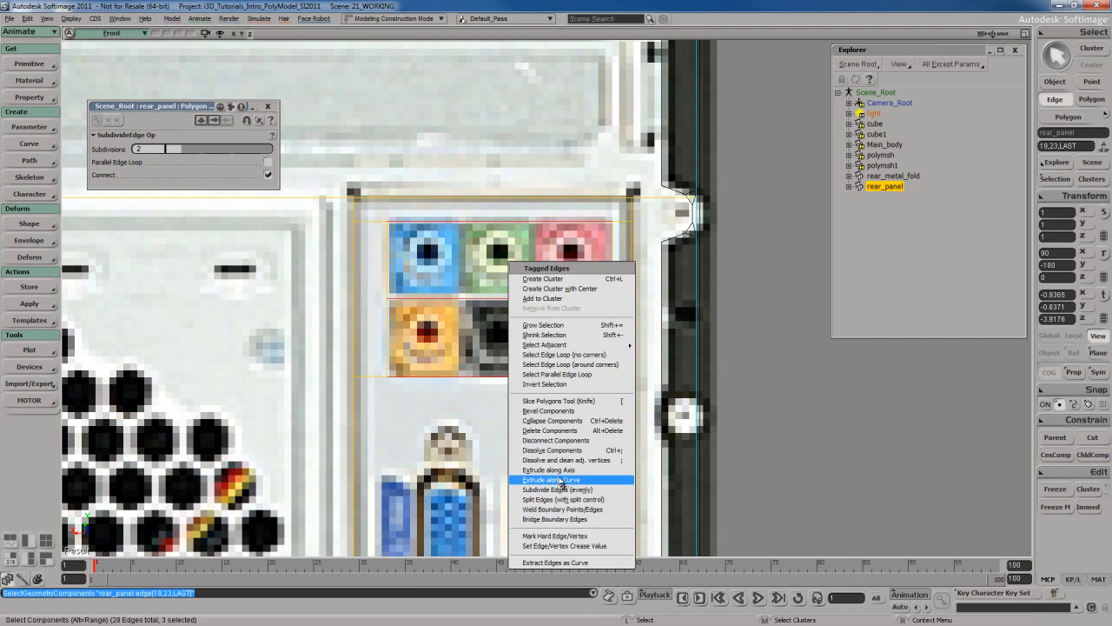
click(563, 493)
drag(187, 149, 196, 147)
scroll(515, 323, down, 3)
key(s)
drag(512, 346, 521, 305)
click(268, 107)
Step: Select the six polygons covering the individual audio jacks to check the division
key(s)
mouse_move(523, 226)
mouse_down()
mouse_move(514, 267)
mouse_move(544, 262)
mouse_move(525, 308)
mouse_move(510, 263)
mouse_up()
scroll(515, 266, up, 2)
key(u)
drag(516, 309, 528, 269)
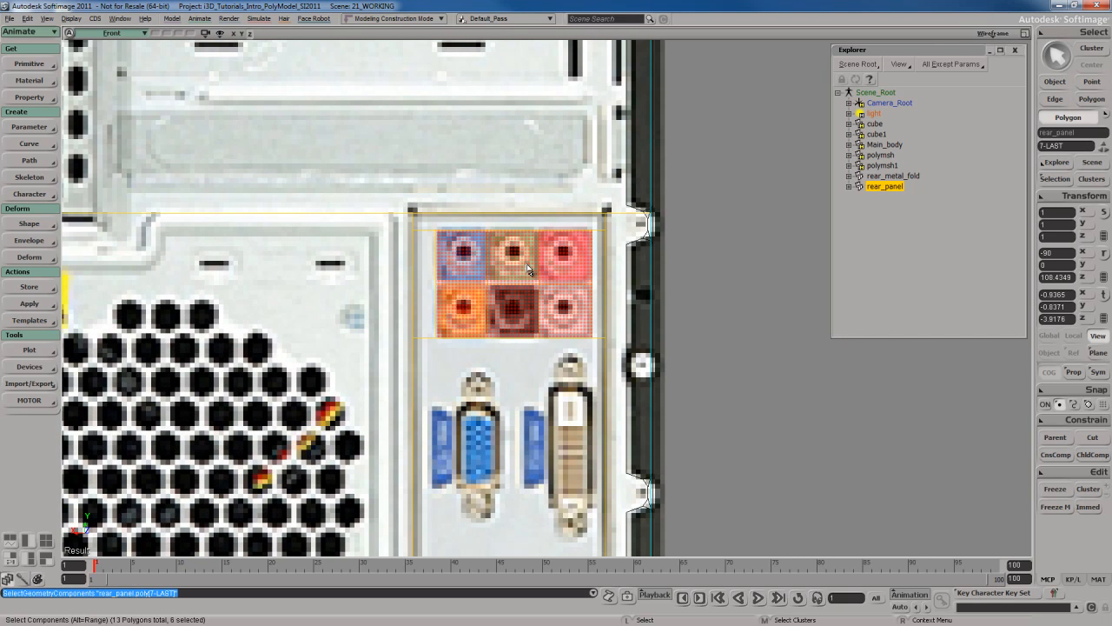
Step: Select the large polygon below the audio jacks and slice it horizontally just above the VGA and DVI connectors
key(s)
drag(506, 296, 496, 255)
scroll(504, 276, down, 2)
key(s)
drag(509, 342, 503, 280)
scroll(491, 242, up, 1)
key(s)
click(502, 281)
key(s)
mouse_move(491, 328)
mouse_down()
mouse_move(493, 291)
mouse_move(494, 327)
mouse_up()
key(shift+k)
drag(507, 260, 499, 282)
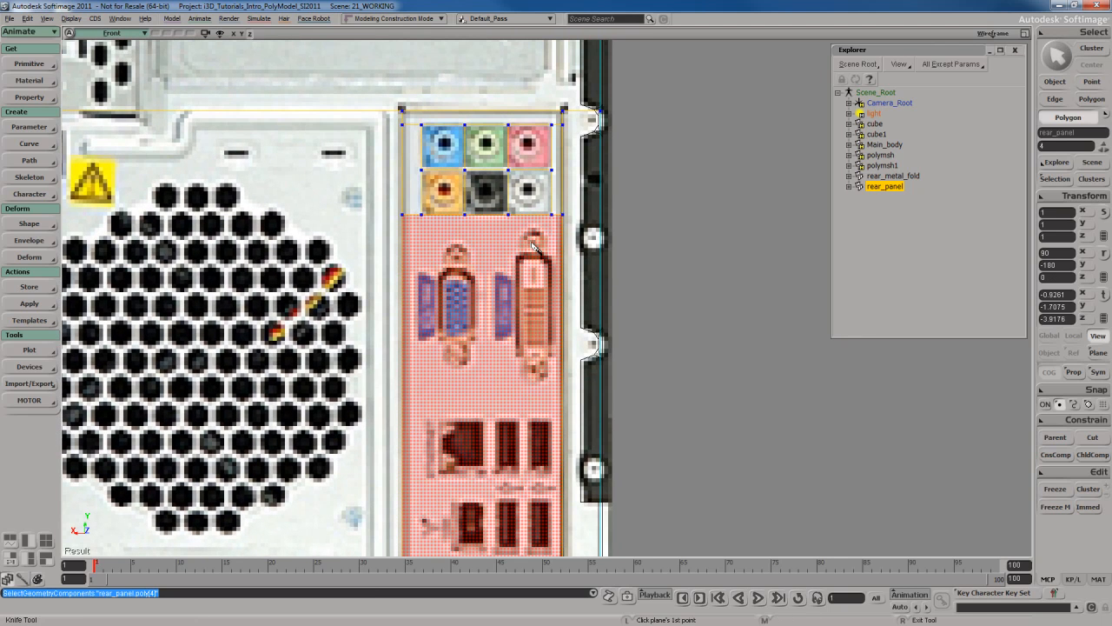
click(539, 228)
click(473, 229)
Step: Slice the selected port area horizontally just below the VGA and DVI connectors
key(s)
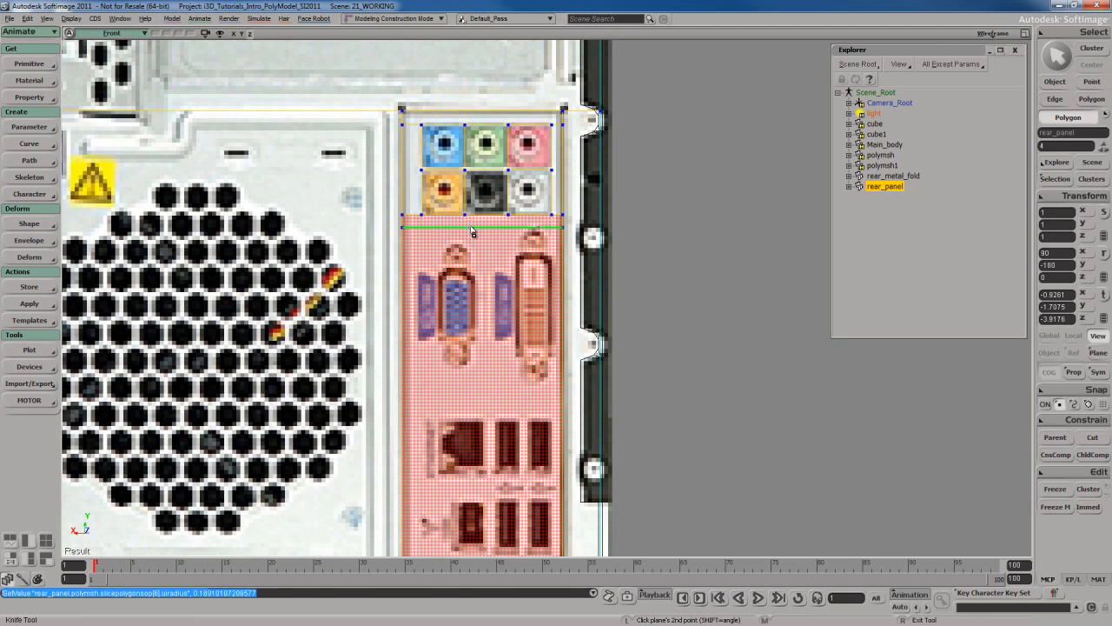
drag(501, 381, 495, 315)
click(534, 317)
click(445, 317)
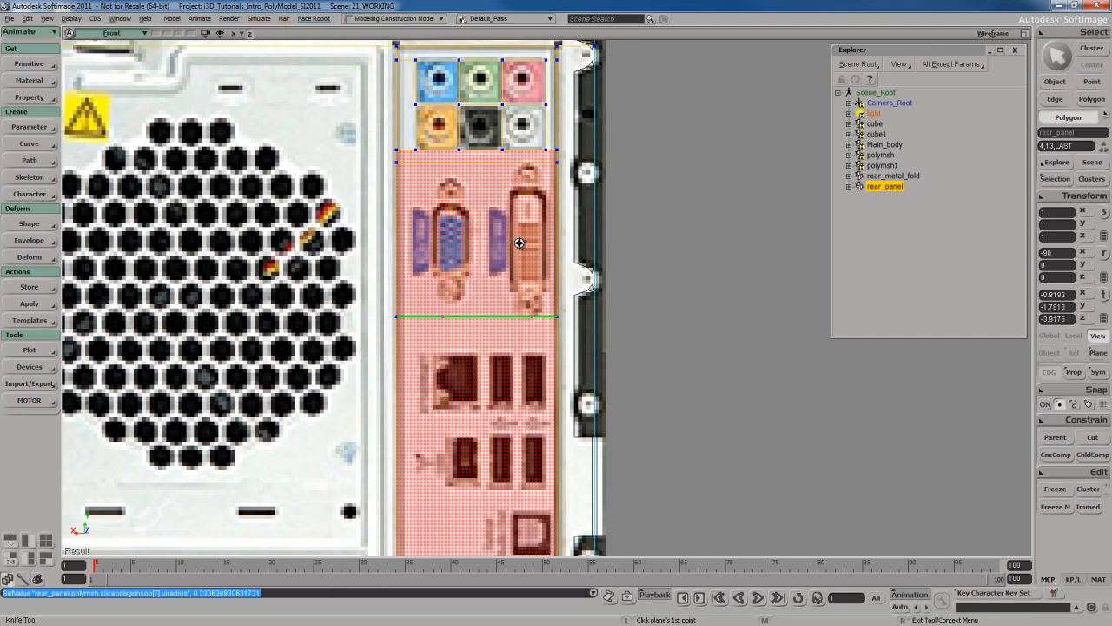
Step: Select only the polygon covering the Ethernet, USB and optical audio ports
key(s)
drag(454, 240, 469, 239)
key(s)
drag(501, 352, 500, 245)
key(s)
scroll(493, 273, up, 1)
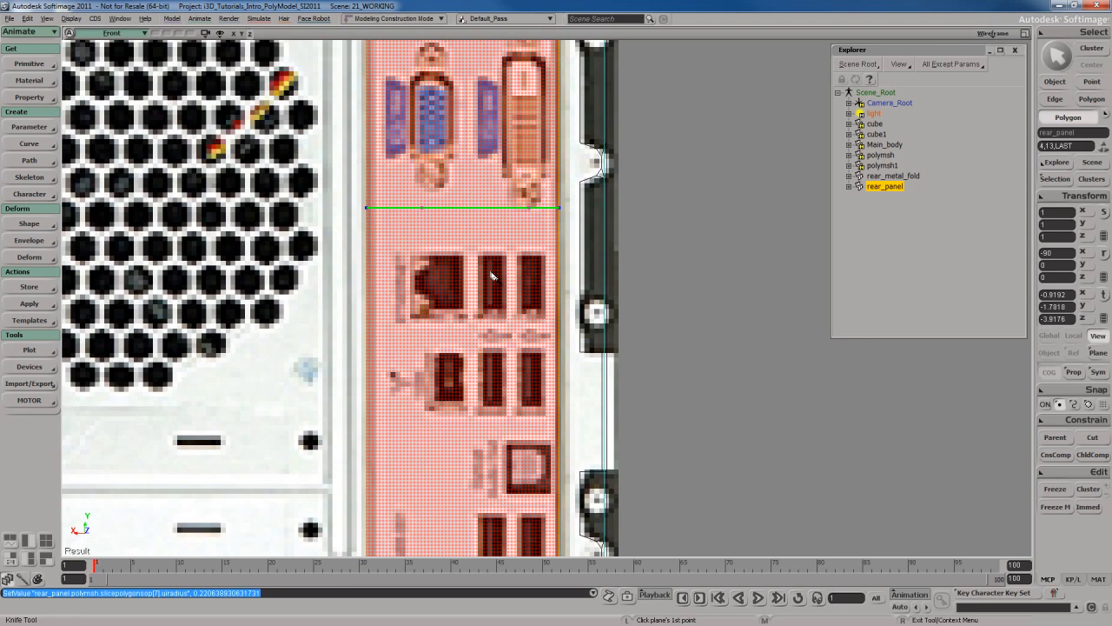
key(u)
click(492, 329)
Step: Slice the selected lower port polygon horizontally just above the Ethernet port row
key(s)
drag(474, 392, 484, 309)
key(period)
scroll(485, 245, down, 1)
key(s)
drag(484, 243, 483, 285)
scroll(488, 283, down, 1)
scroll(489, 218, up, 1)
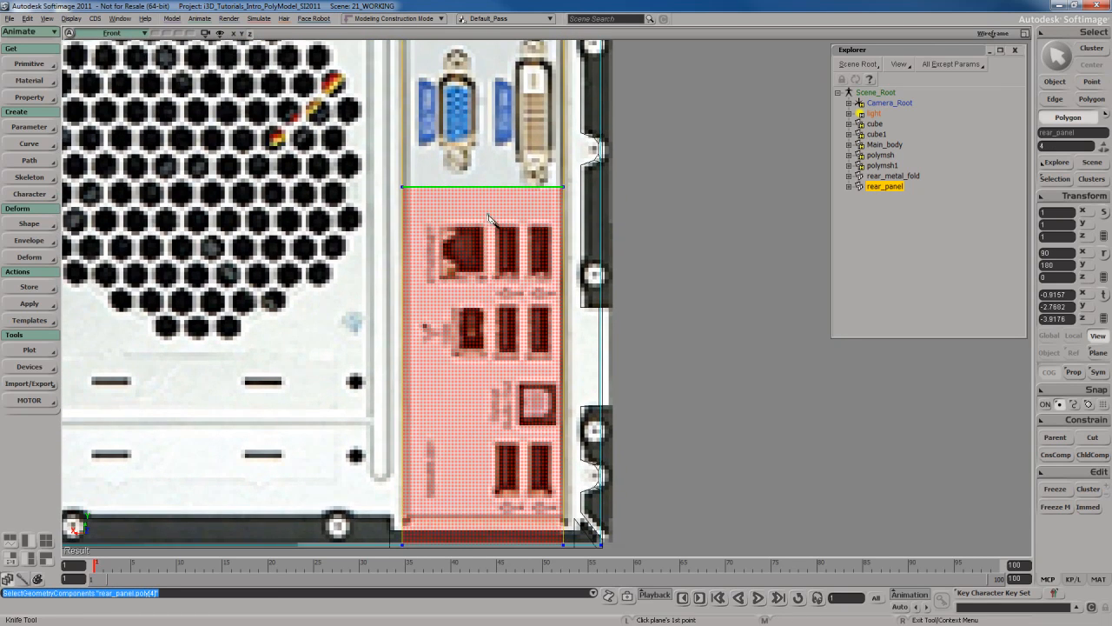
drag(490, 216, 526, 216)
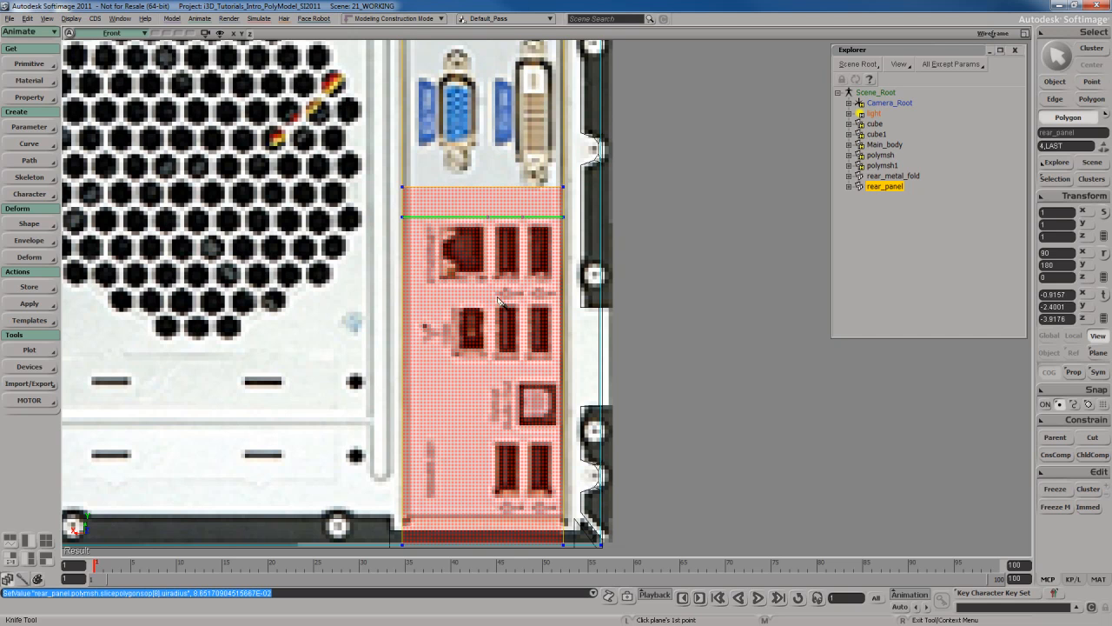
Step: Slice the lower port area horizontally between the Ethernet and 1394 rows and just below the 1394 row
drag(493, 292, 540, 293)
key(s)
drag(513, 373, 526, 289)
key(s)
scroll(513, 290, up, 3)
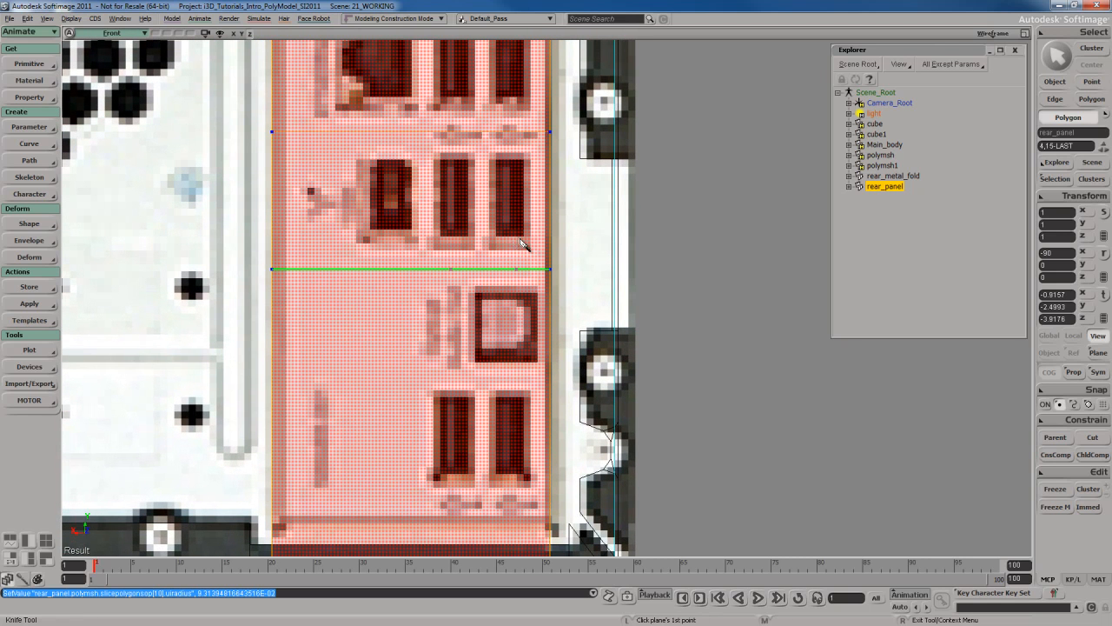
scroll(519, 318, down, 3)
Step: Slice the lower port area horizontally between the optical audio port and bottom USB row, and just below that USB row
key(s)
drag(511, 361, 461, 339)
key(s)
drag(468, 391, 482, 305)
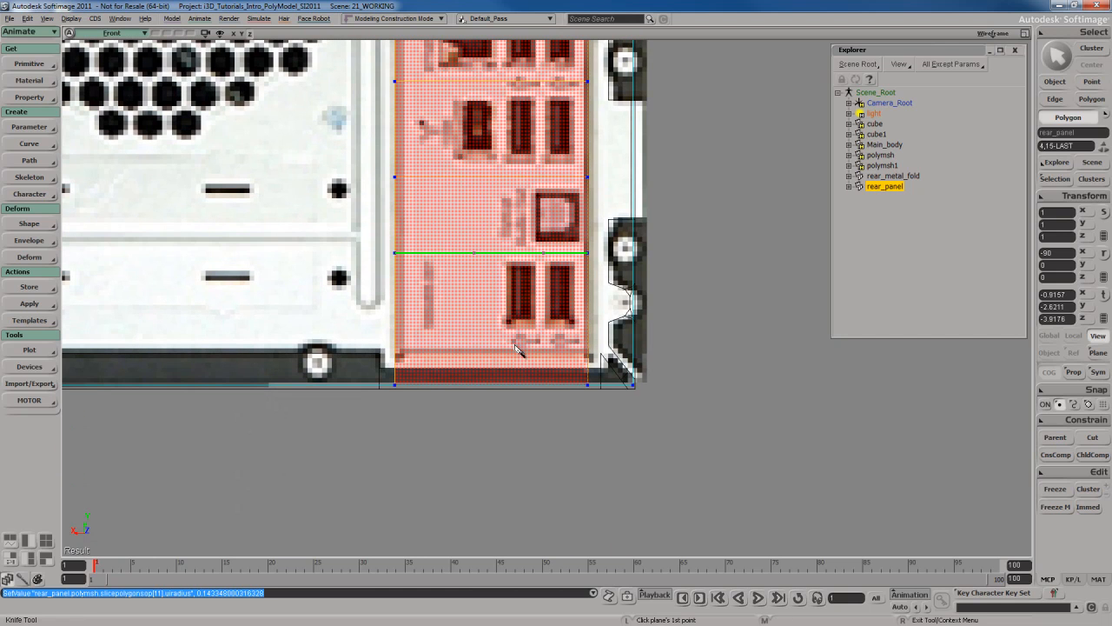
drag(522, 339, 477, 456)
key(s)
scroll(493, 362, down, 2)
key(s)
drag(505, 262, 499, 326)
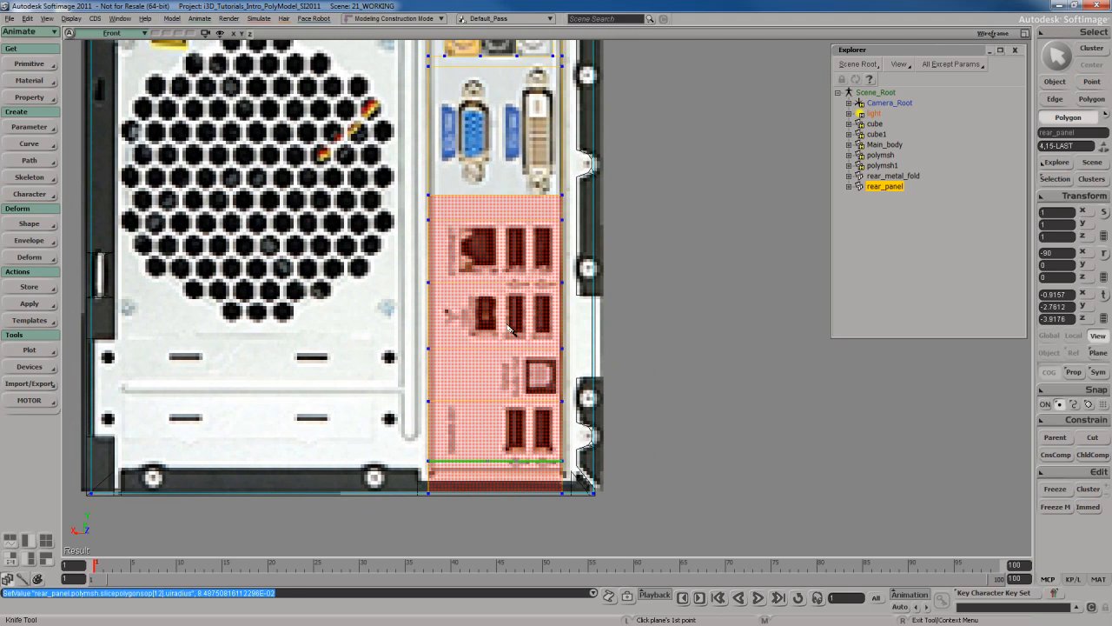
Step: Switch to Windows Photo Viewer and examine the port layout in close back.jpg
key(space)
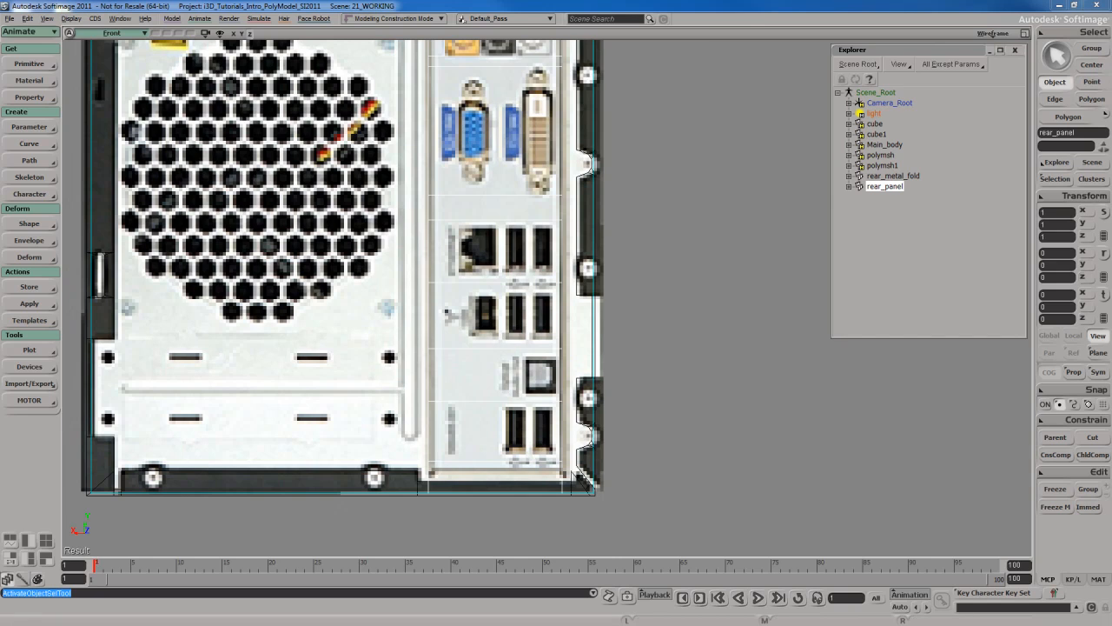
drag(764, 0, 919, 22)
drag(919, 360, 832, 163)
scroll(810, 306, down, 5)
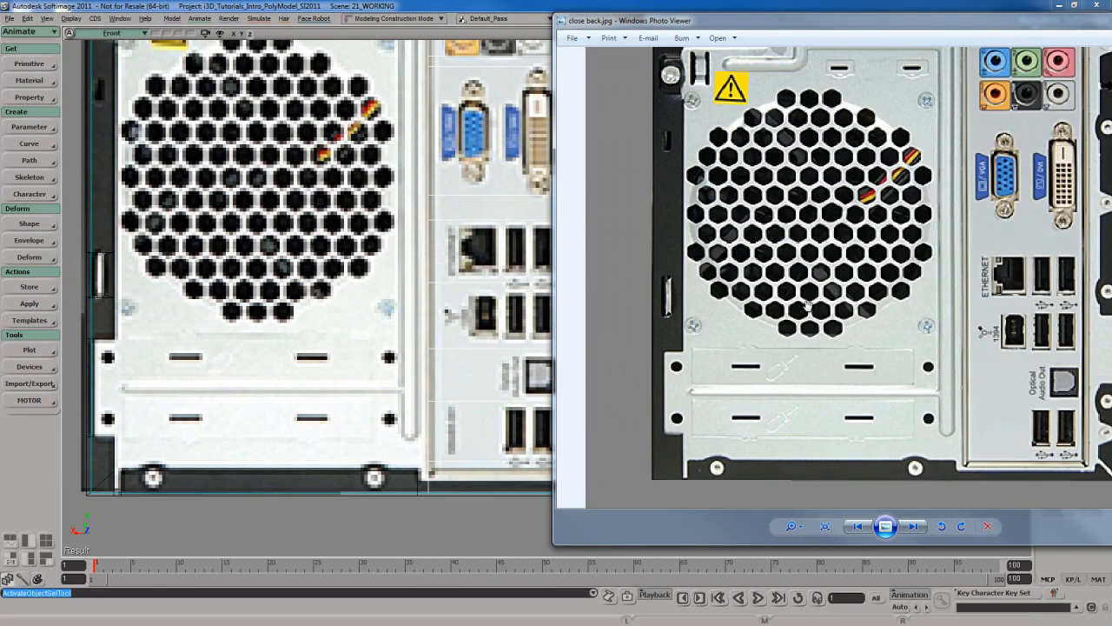
drag(886, 306, 869, 315)
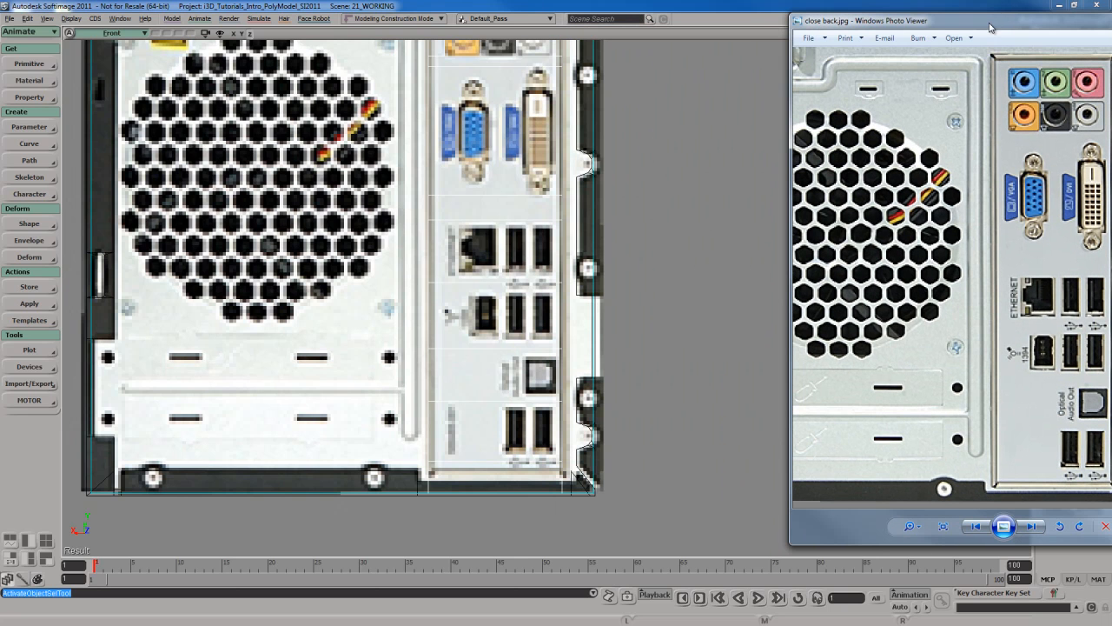
drag(991, 28, 977, 22)
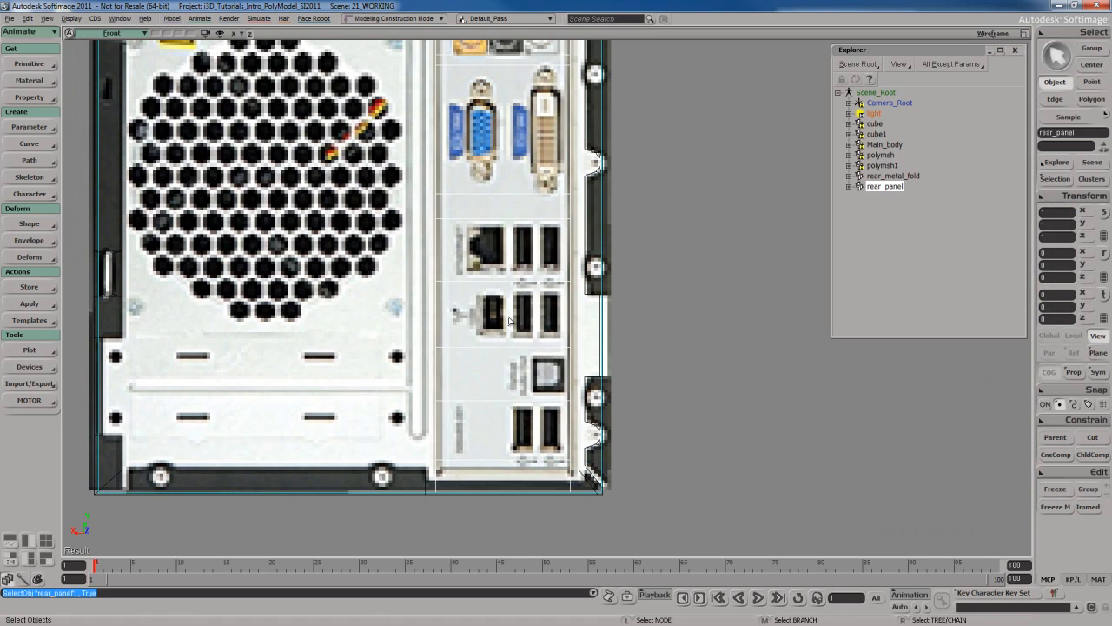
Step: Back in Softimage, select the three polygons covering the Ethernet row, the 1394 row and the bottom USB row
key(u)
click(515, 326)
scroll(514, 326, up, 3)
click(562, 336)
drag(549, 322, 541, 279)
key(s)
click(543, 210)
key(s)
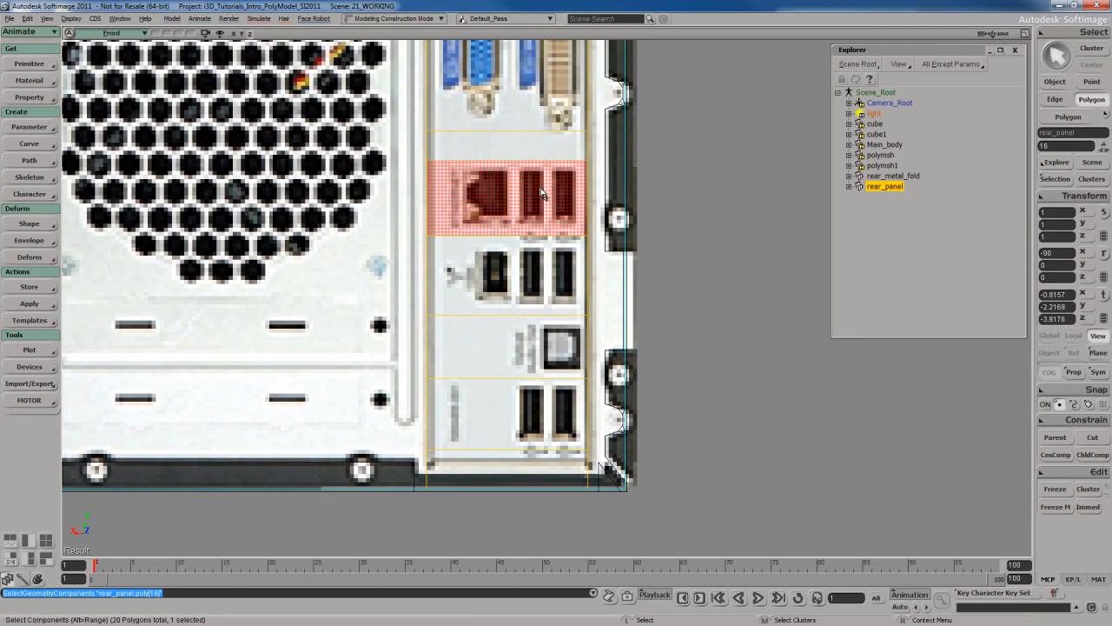
shift+click(557, 299)
shift+click(535, 405)
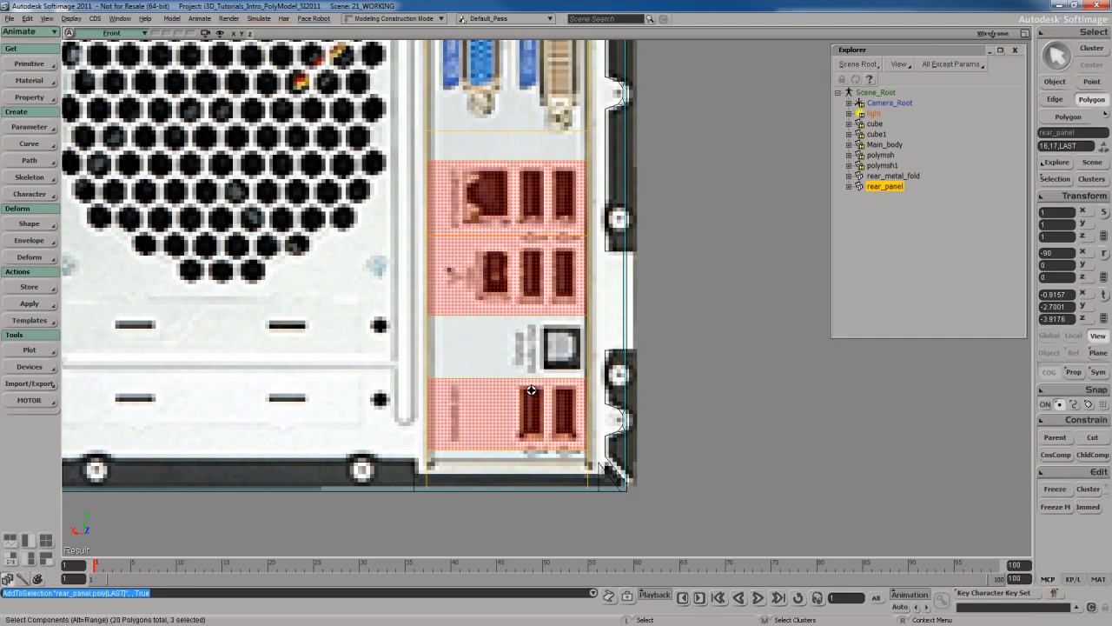
Step: Slice the three selected port rows vertically along the left side of the USB ports
key(s)
drag(534, 402, 534, 444)
middle_drag(533, 444, 532, 372)
drag(532, 372, 533, 342)
key(shift+k)
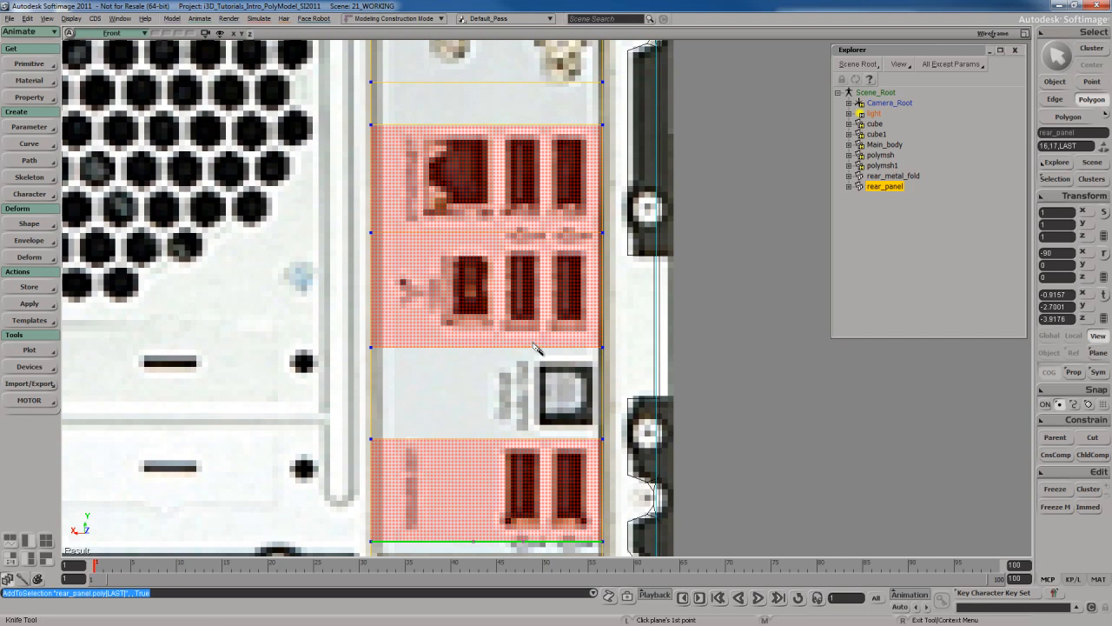
shift+drag(498, 158, 502, 257)
key(s)
drag(525, 324, 517, 284)
Step: Slice the selected port rows vertically along the right side of the USB ports
key(shift+k)
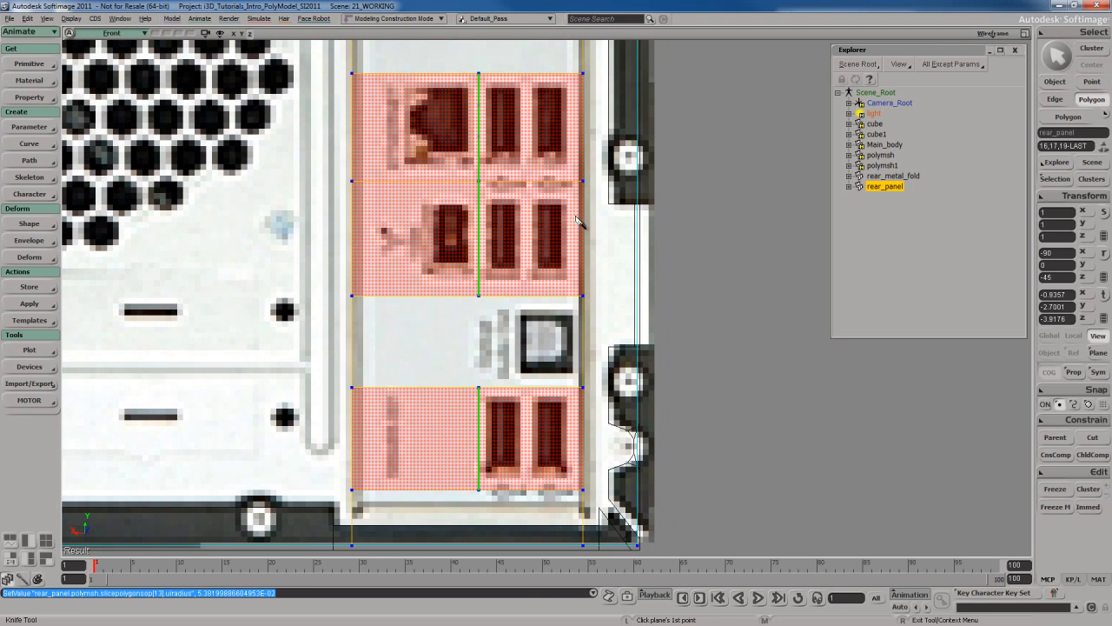
shift+drag(574, 217, 576, 154)
key(s)
mouse_move(545, 208)
mouse_down()
mouse_move(528, 196)
mouse_move(541, 193)
mouse_up()
key(s)
Step: Split the horizontal edges above and below the USB pairs into 2 subdivisions, connecting them vertically between the two USB columns
key(e)
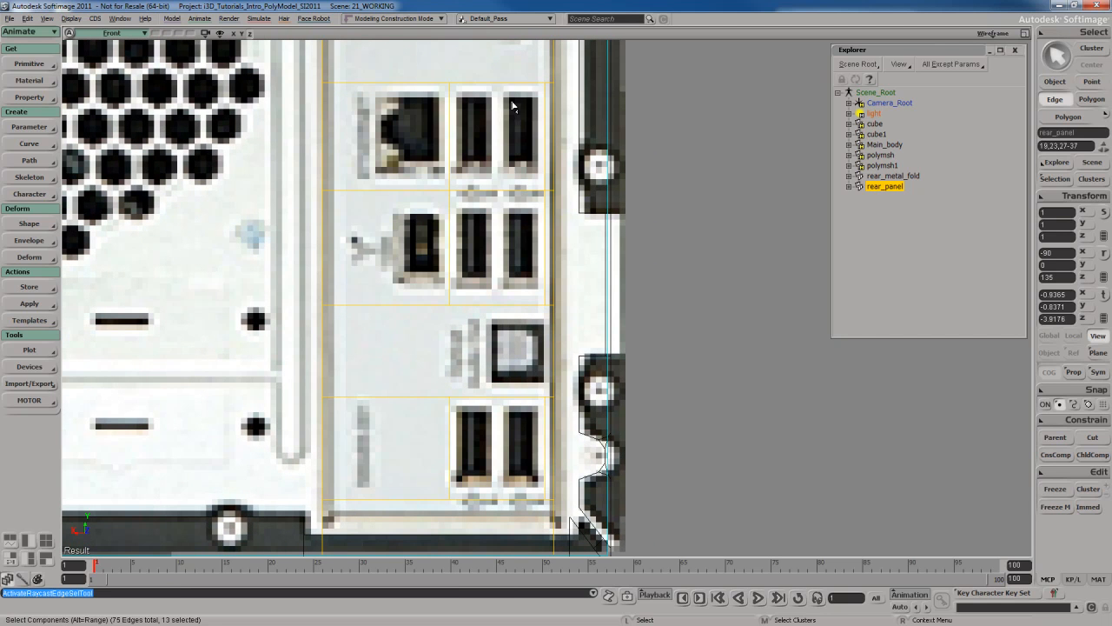
drag(506, 313, 505, 314)
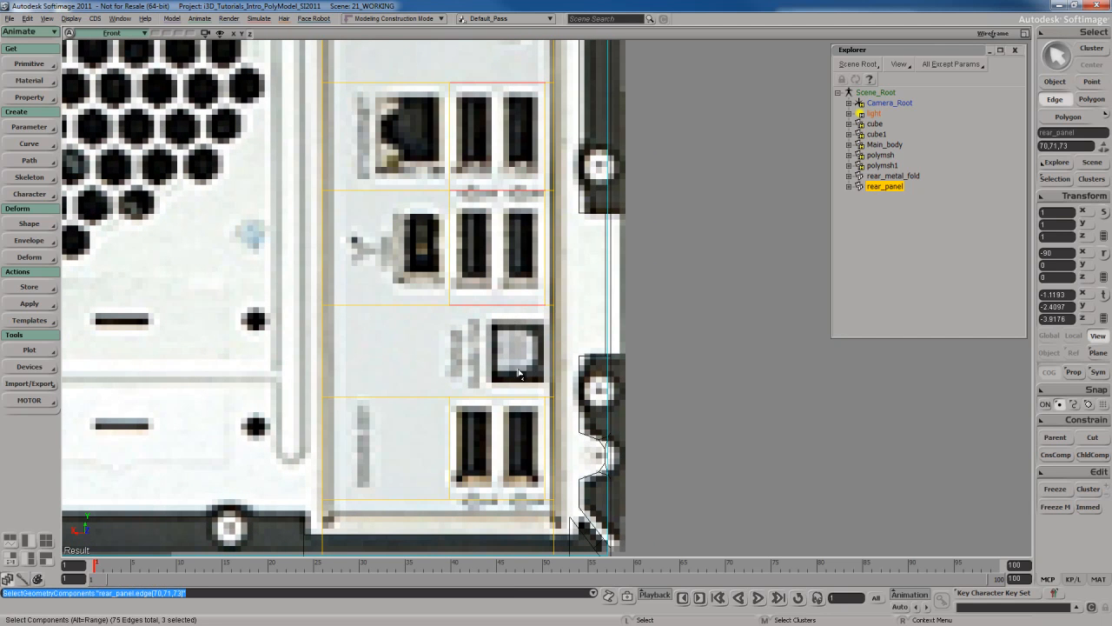
key(s)
drag(515, 363, 525, 300)
shift+drag(520, 306, 513, 389)
right_click(511, 359)
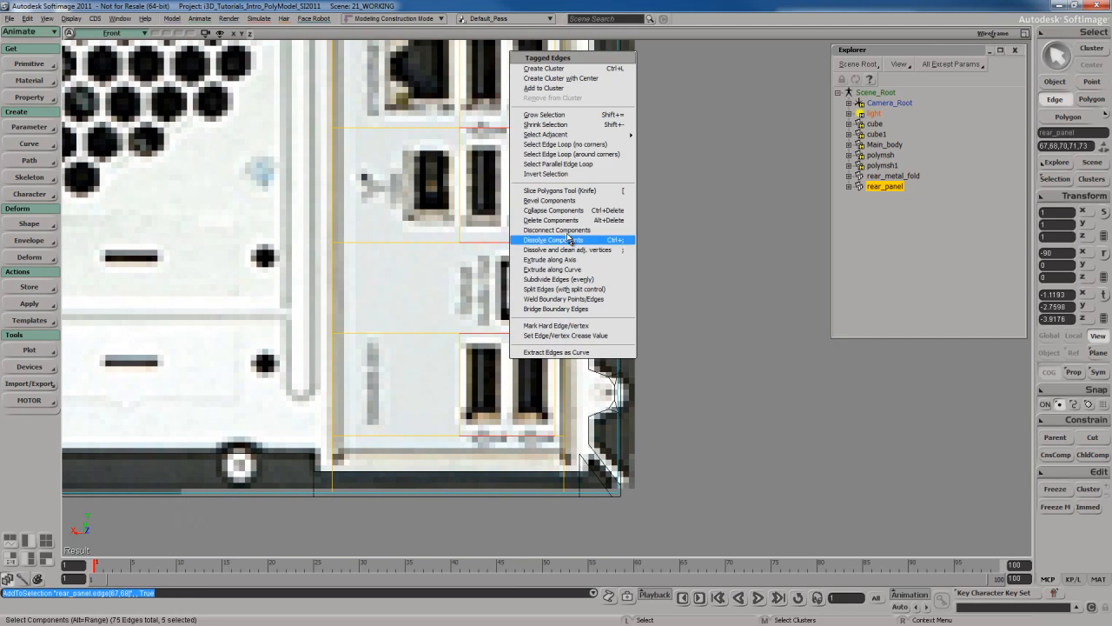
click(565, 288)
key(s)
drag(525, 155, 538, 249)
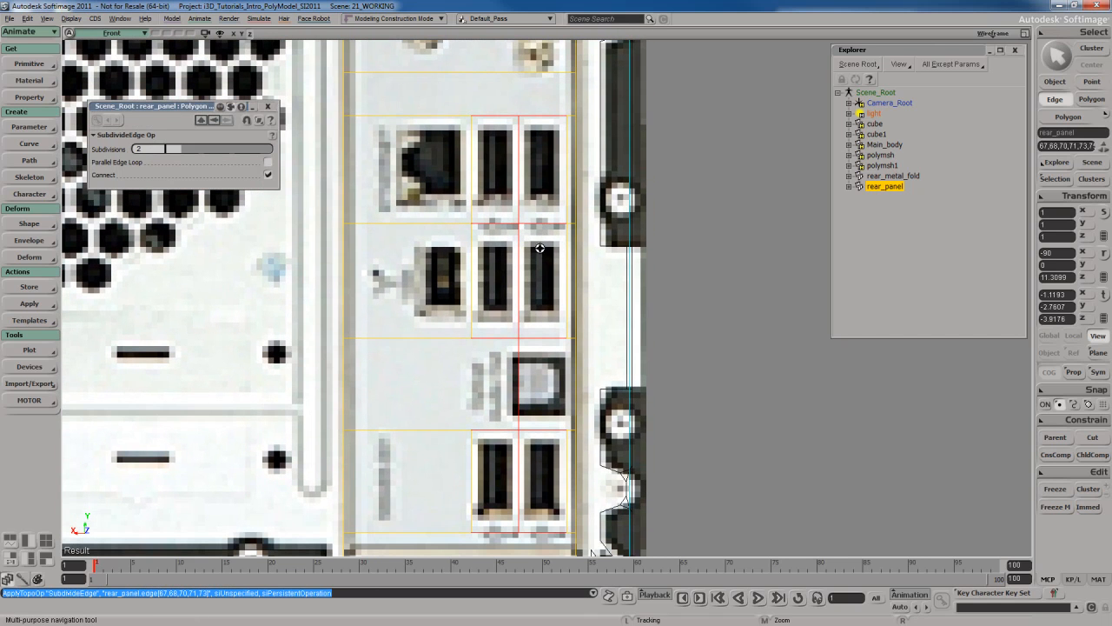
click(269, 110)
Step: Examine the individual polygons covering the USB ports and the optical audio row by selecting them one at a time
key(u)
key(s)
drag(515, 270, 509, 246)
click(491, 168)
click(545, 179)
click(537, 255)
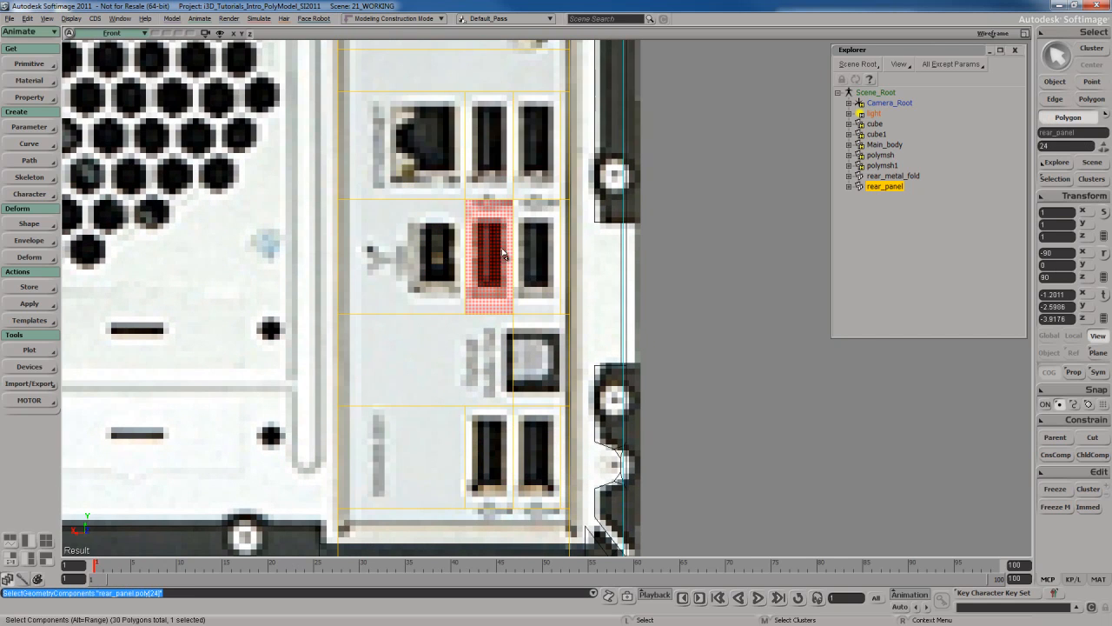
click(499, 260)
key(s)
drag(527, 421, 513, 288)
click(488, 344)
click(523, 323)
key(s)
drag(493, 196, 499, 294)
key(s)
middle_drag(499, 294, 510, 245)
drag(509, 245, 514, 231)
scroll(519, 277, up, 1)
key(s)
Step: Dissolve the vertical edge crossing the optical audio port
drag(524, 364, 536, 303)
click(527, 310)
scroll(525, 310, up, 2)
key(s)
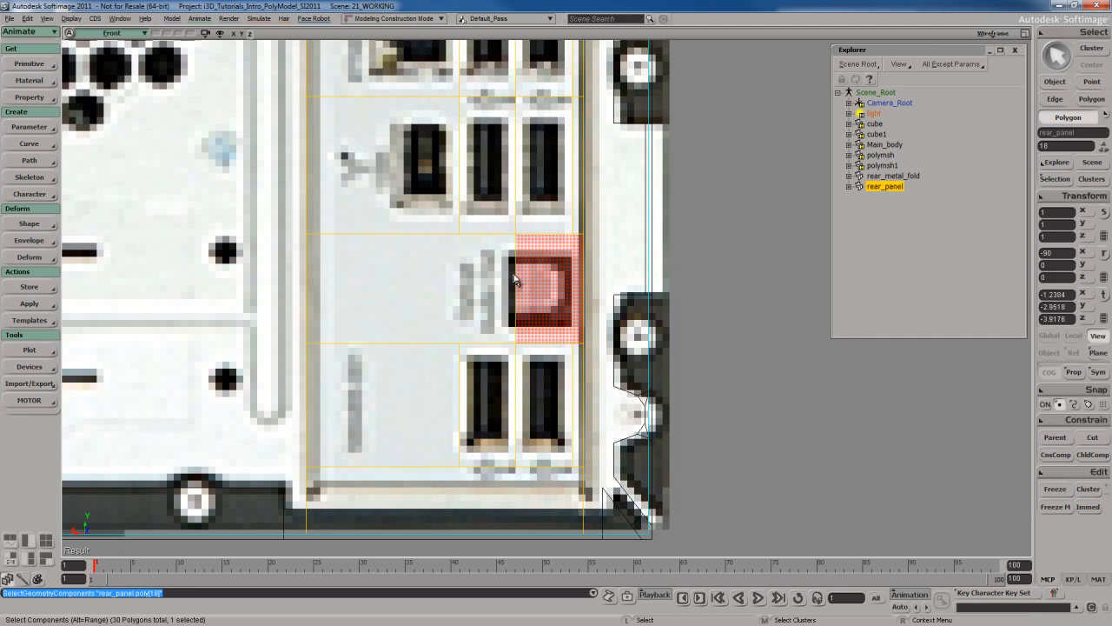
key(e)
click(538, 283)
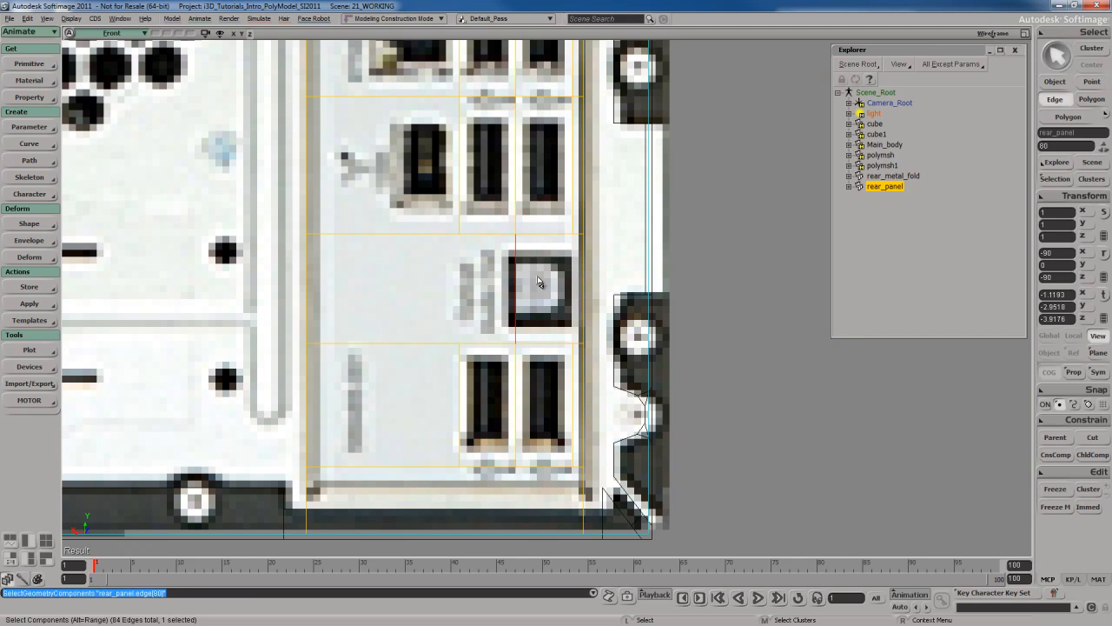
key(ctrl+Delete)
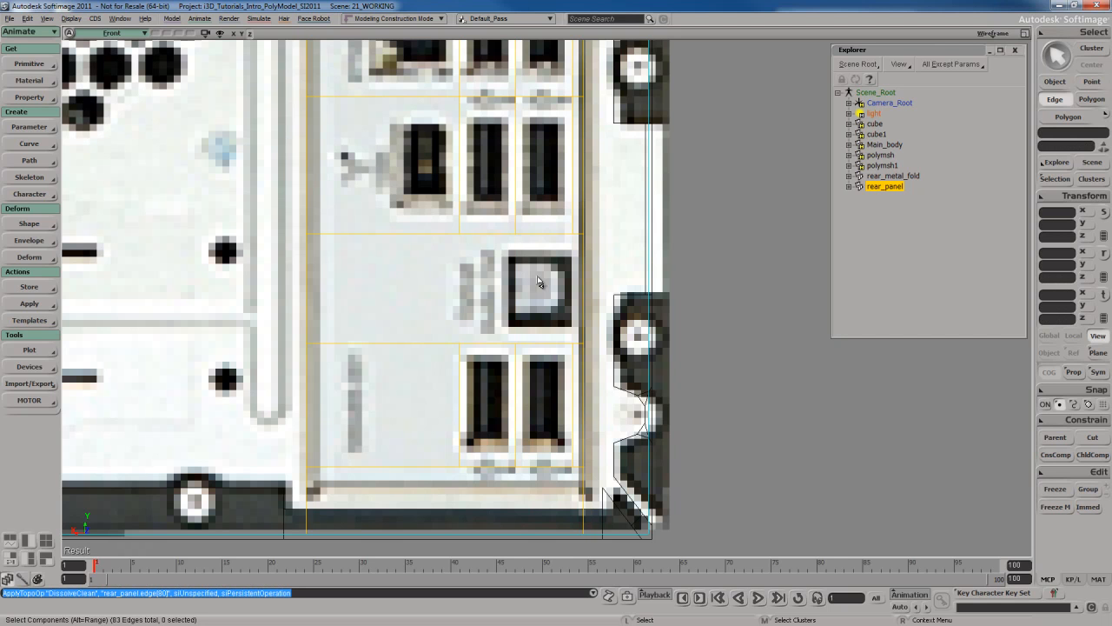
Step: Select the optical audio row polygon and slice it horizontally along the top and bottom of the optical port
key(u)
click(517, 293)
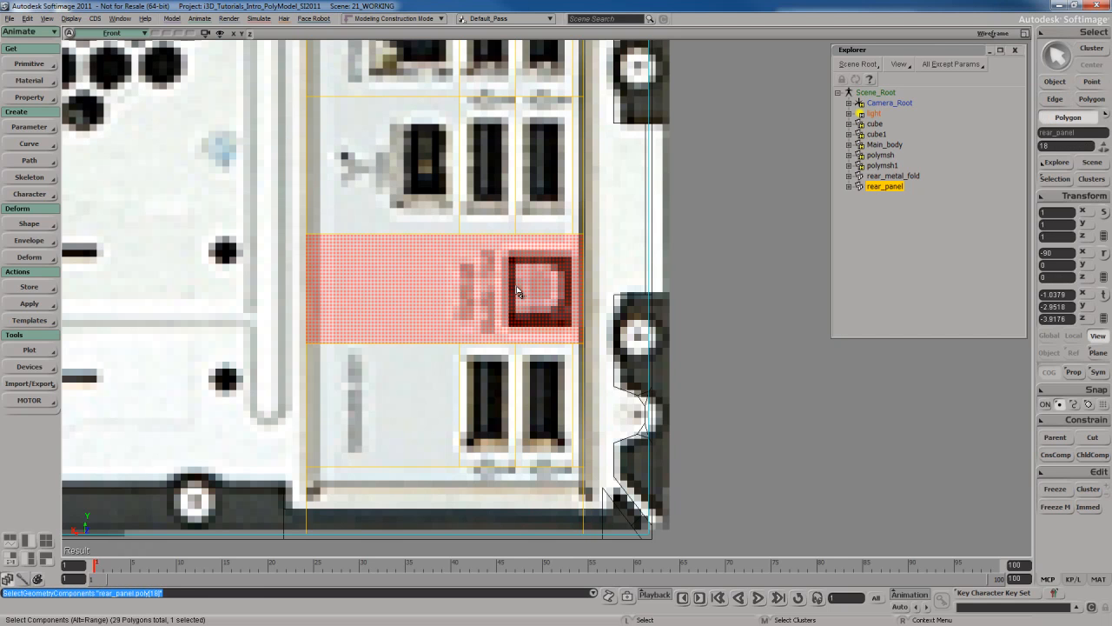
key(shift+backslash)
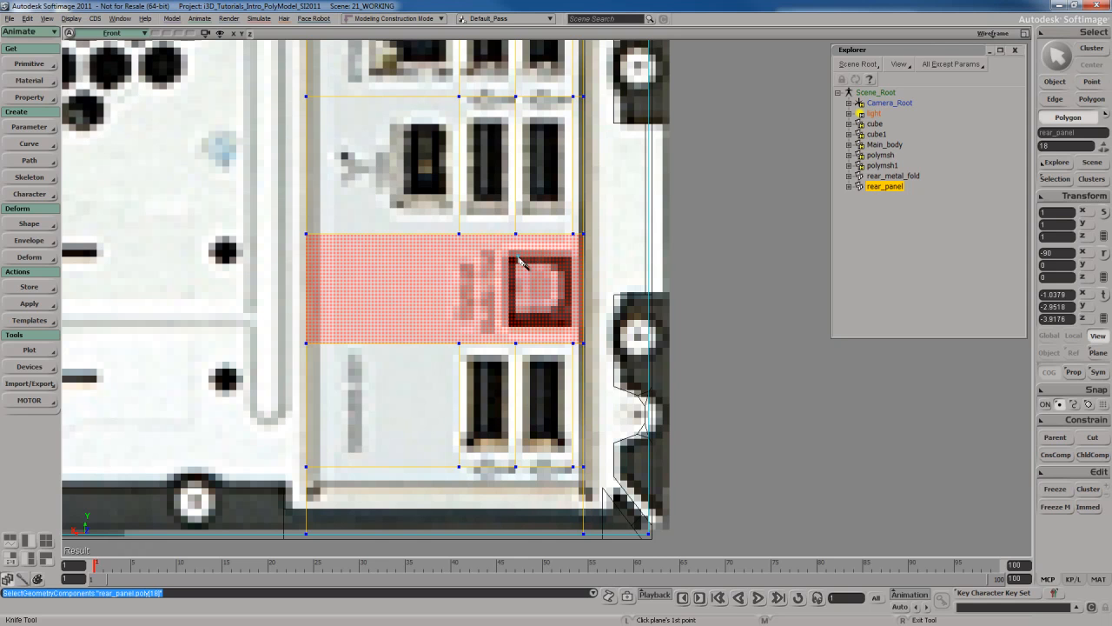
click(518, 256)
click(556, 329)
key(Escape)
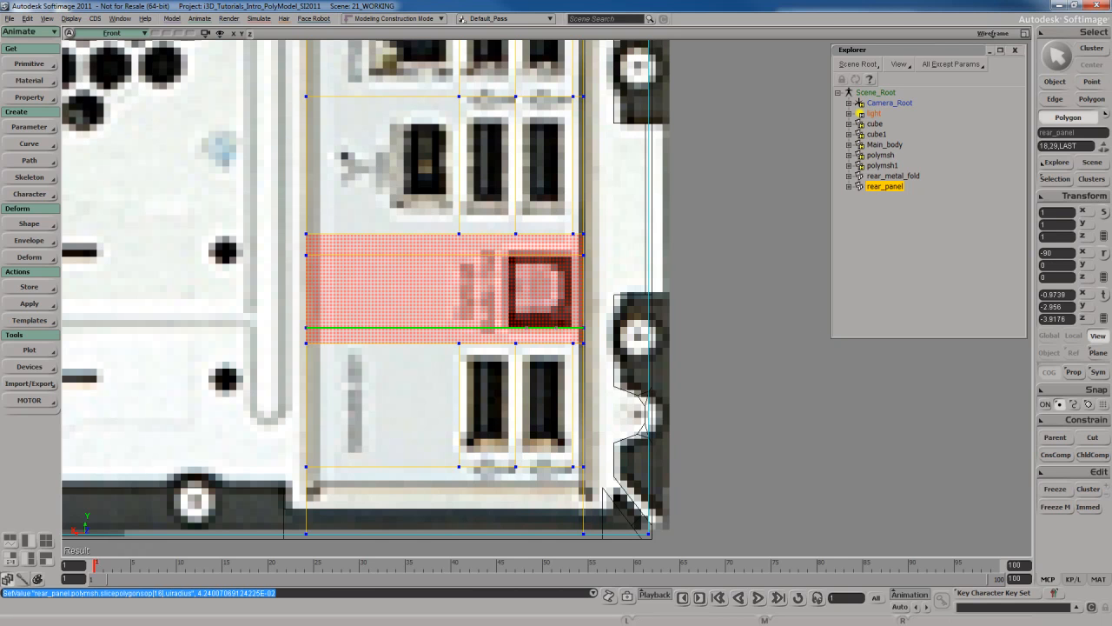
Step: Switch to the close back.jpg reference photo in Windows Photo Viewer and examine the optical audio port up close
key(alt+Tab)
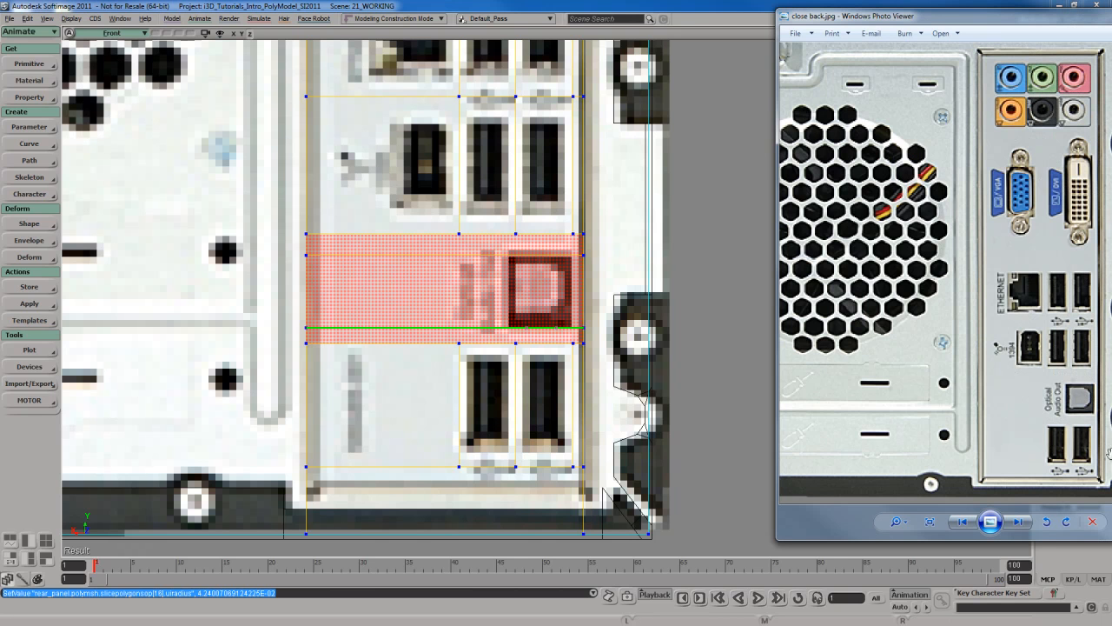
scroll(1097, 425, up, 2)
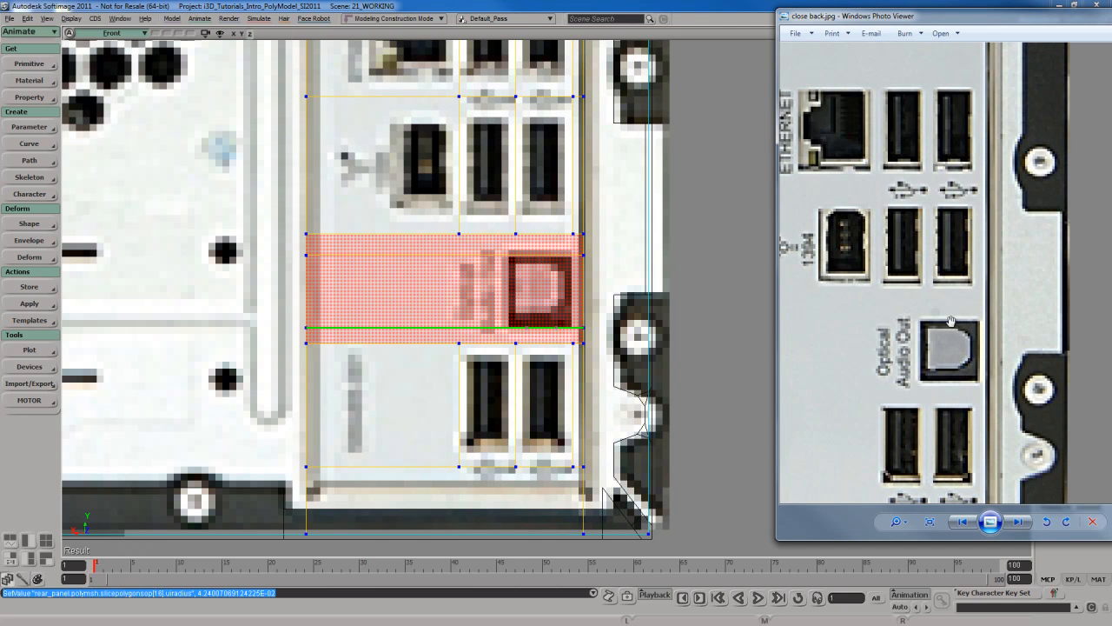
Step: Select the polygon strip crossing the optical audio port and slice it vertically along both sides of the port
key(s)
mouse_move(518, 289)
mouse_down()
mouse_move(531, 296)
mouse_move(515, 342)
mouse_move(493, 306)
mouse_up()
key(s)
key(e)
key(s)
key(y)
click(515, 313)
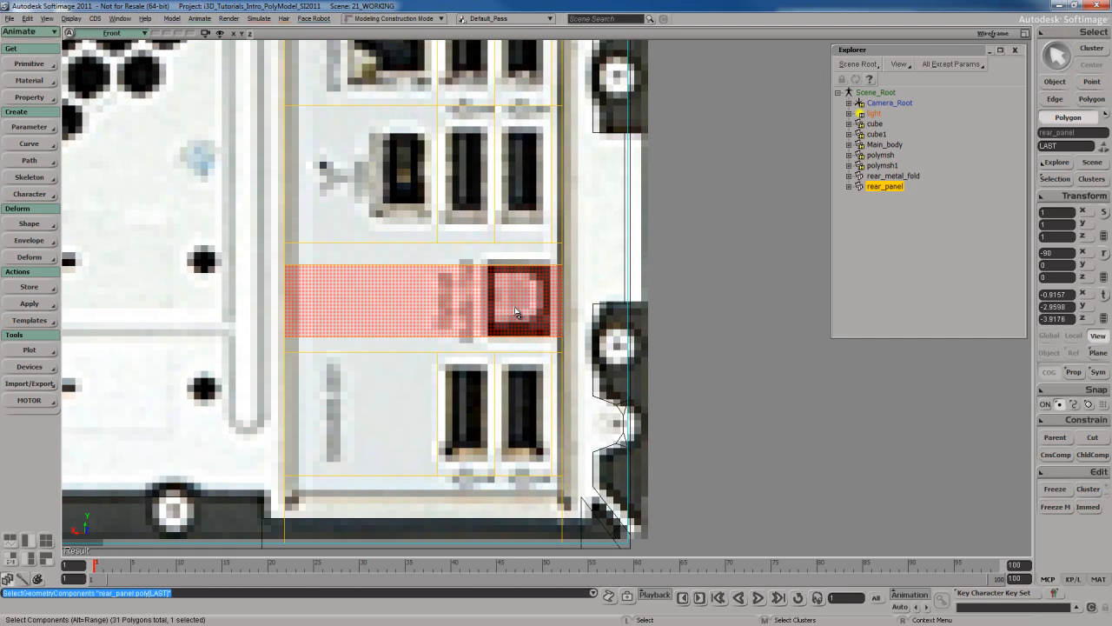
key(shift+k)
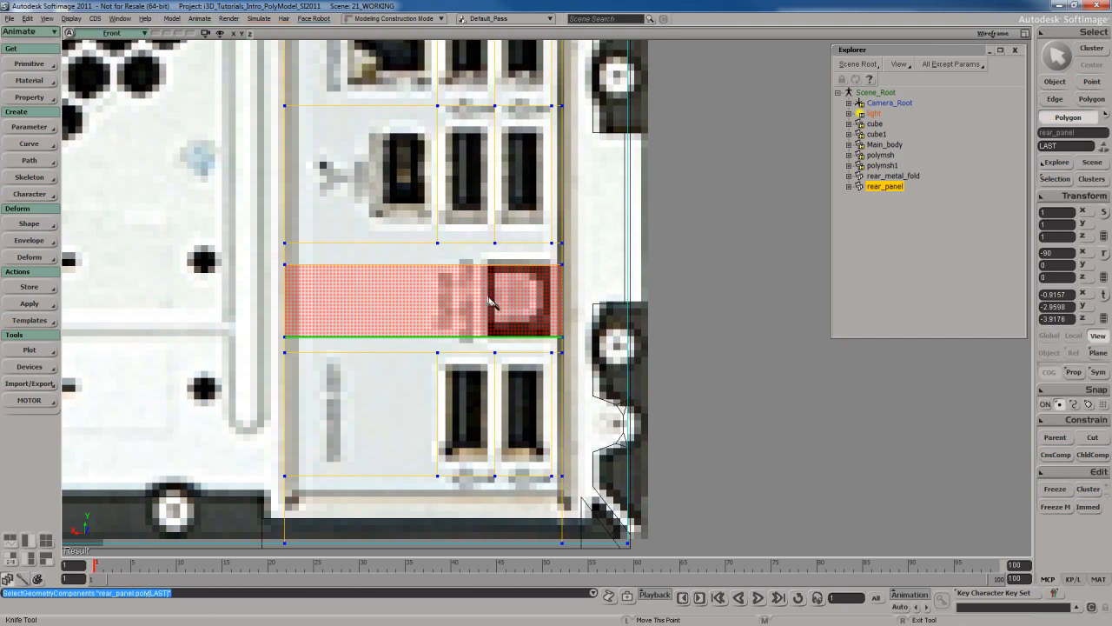
click(489, 284)
shift+drag(551, 292, 546, 321)
key(Escape)
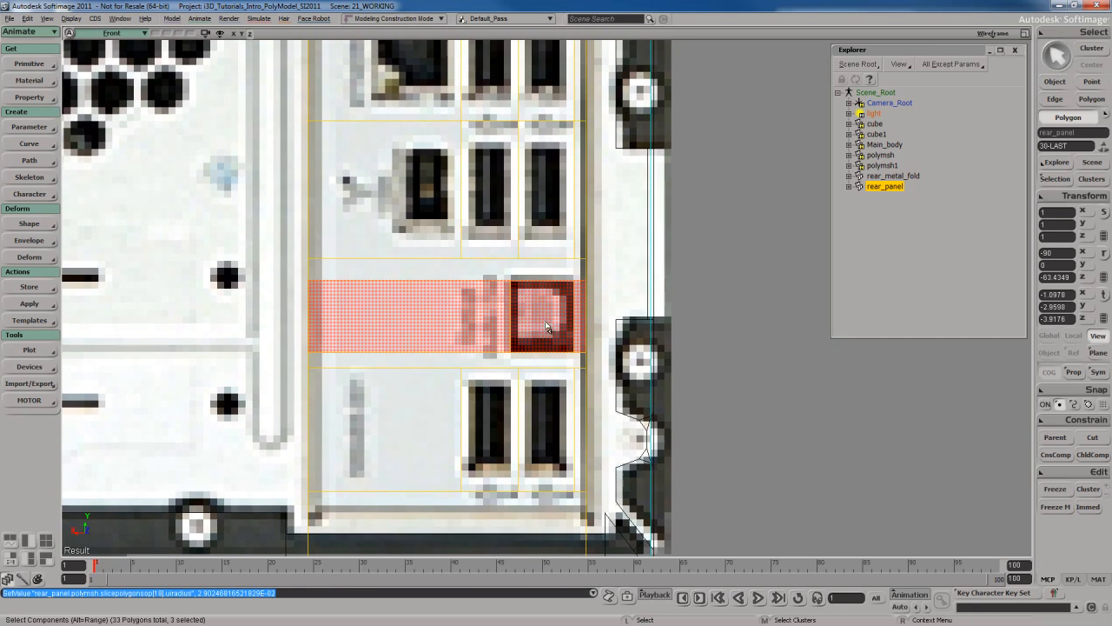
Step: Examine the polygons covering the optical audio and Ethernet ports by selecting them one at a time
click(546, 327)
scroll(542, 339, down, 4)
key(s)
drag(513, 291, 533, 371)
middle_drag(534, 371, 522, 303)
key(space)
click(522, 303)
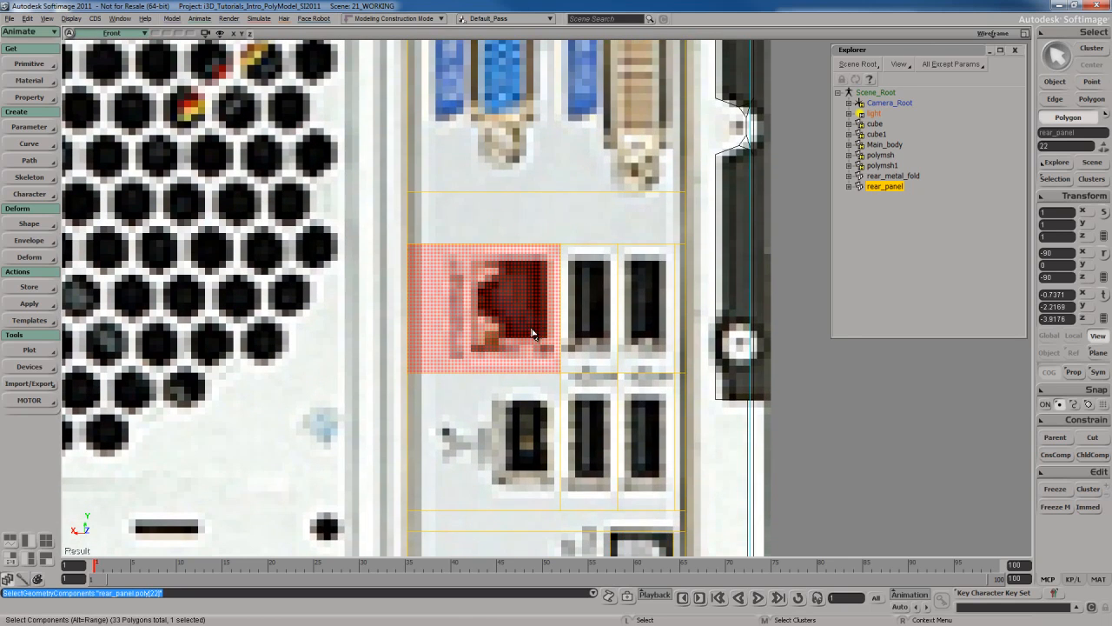
scroll(534, 329, down, 2)
key(s)
drag(555, 280, 548, 220)
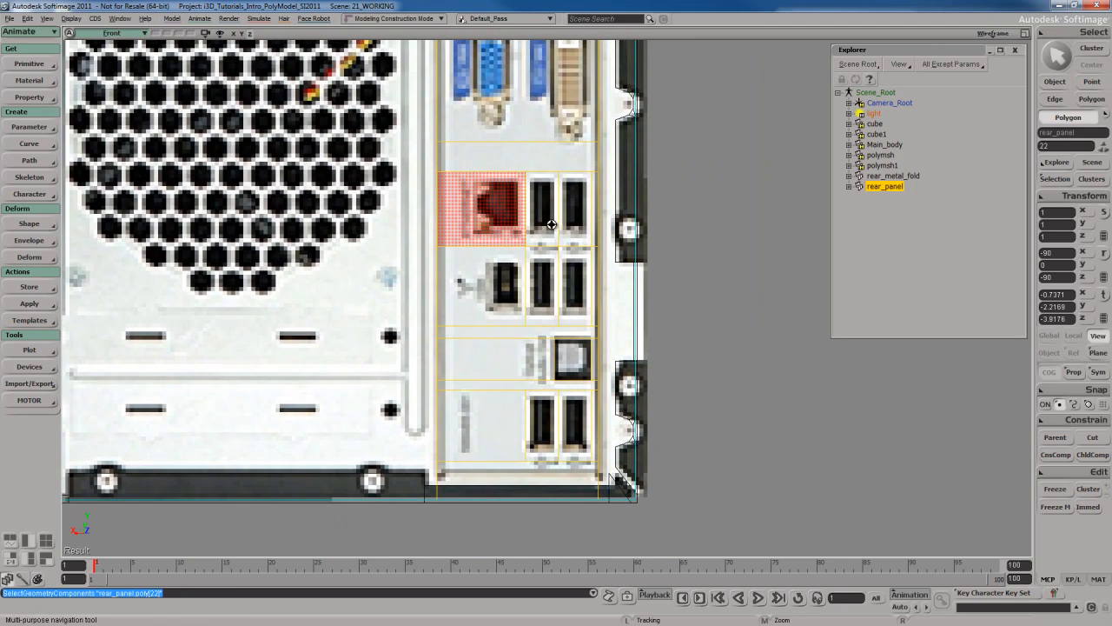
Step: Select the polygon around the 1394 port and slice it vertically along the port's outer side, away from the USB ports
click(509, 290)
key(s)
drag(494, 286, 502, 292)
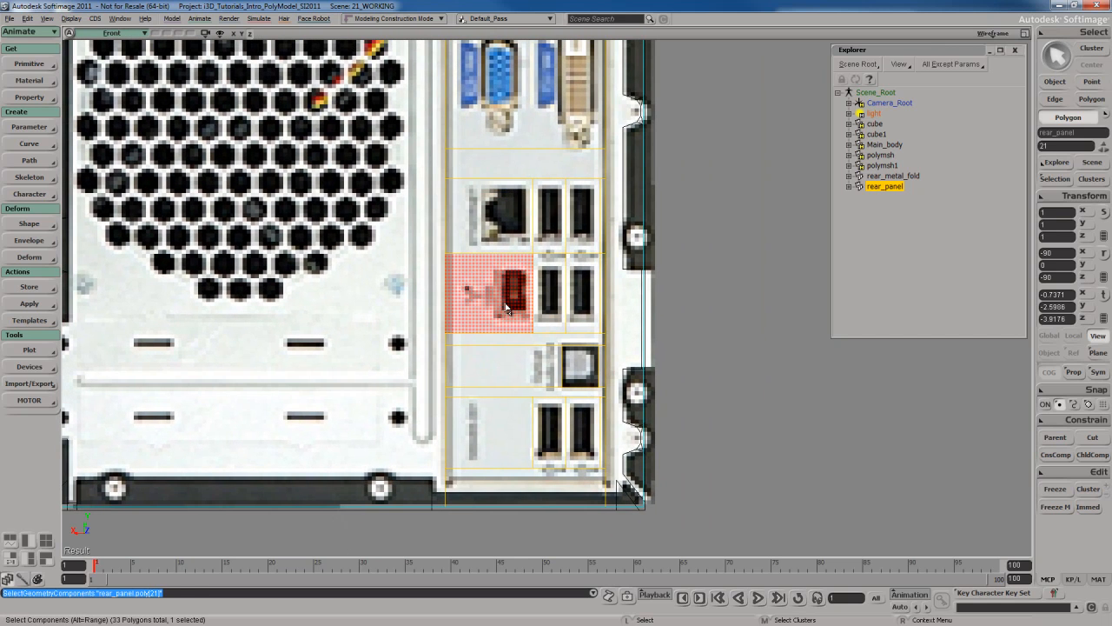
scroll(507, 301, up, 3)
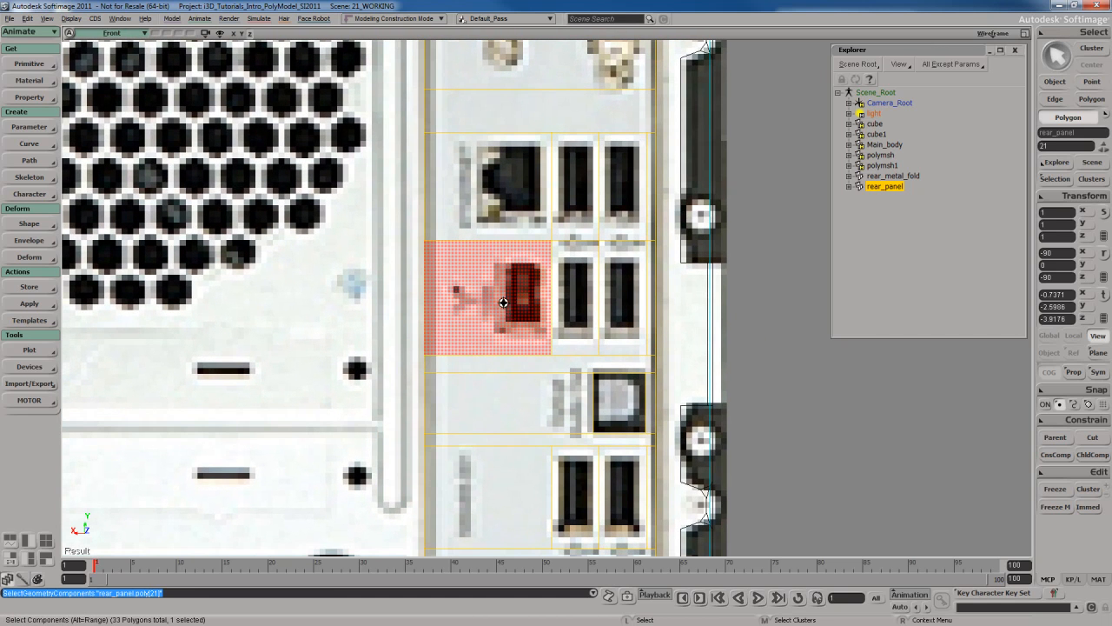
key(s)
drag(505, 306, 496, 321)
key(ctrl+shift+k)
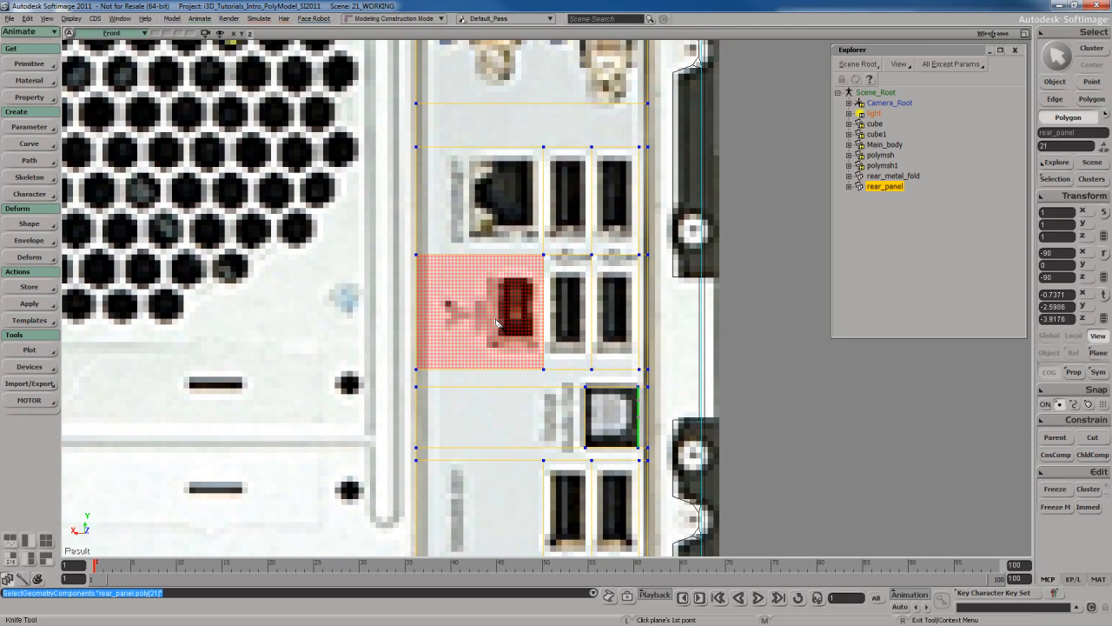
shift+drag(490, 319, 513, 304)
key(Escape)
Step: Check the new slice by selecting the narrow polygon that covers the 1394 port
key(s)
middle_drag(513, 304, 517, 365)
mouse_move(517, 365)
mouse_down()
mouse_move(511, 336)
mouse_move(531, 356)
mouse_up()
key(u)
click(527, 294)
key(s)
key(u)
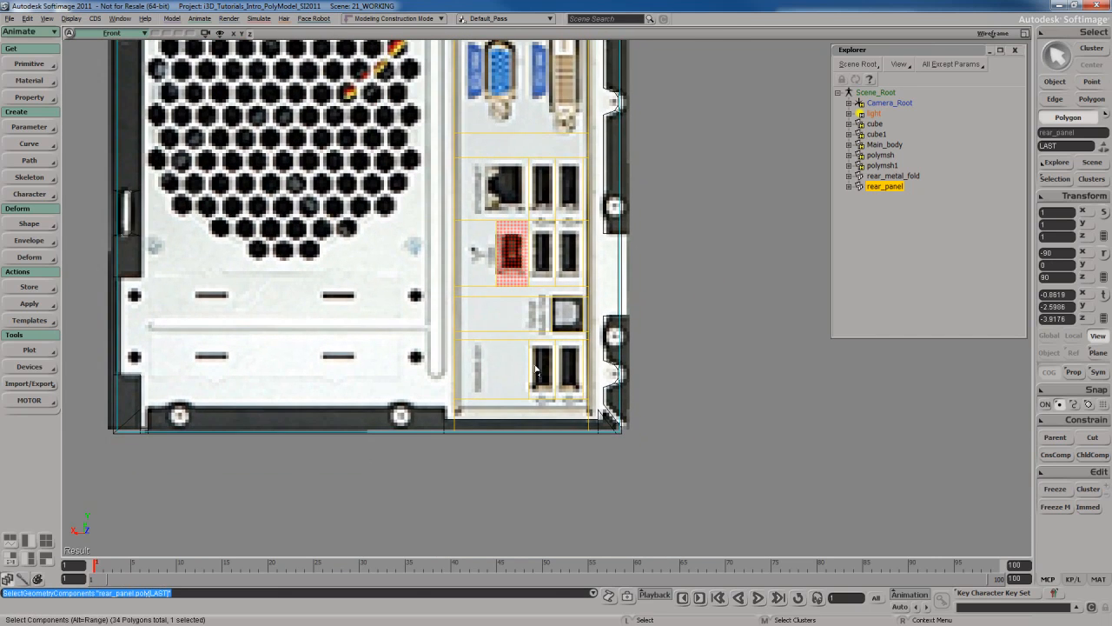
Step: Examine the sliced port layout of the rear panel in the Camera view from several angles
key(s)
mouse_move(524, 252)
mouse_down()
mouse_move(531, 341)
mouse_move(526, 300)
mouse_up()
middle_drag(525, 300, 527, 372)
drag(528, 372, 530, 333)
key(s)
middle_drag(529, 333, 547, 308)
drag(548, 315, 551, 293)
key(F12)
key(F12)
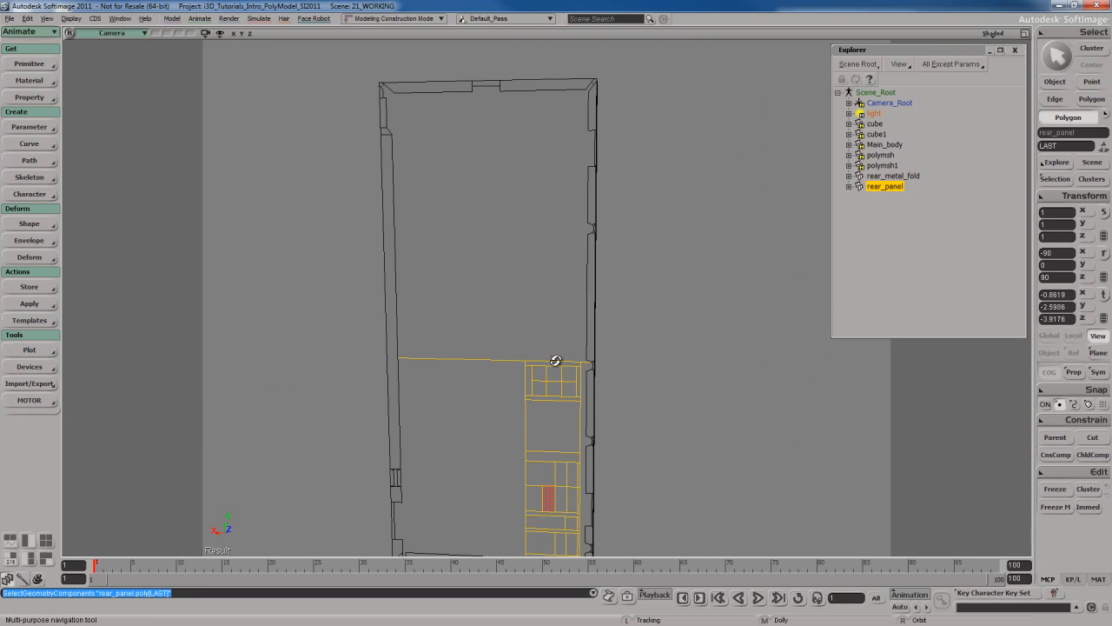
key(s)
right_drag(557, 359, 603, 345)
drag(604, 345, 610, 315)
right_drag(650, 321, 619, 325)
middle_drag(619, 325, 631, 330)
key(s)
right_drag(631, 330, 556, 344)
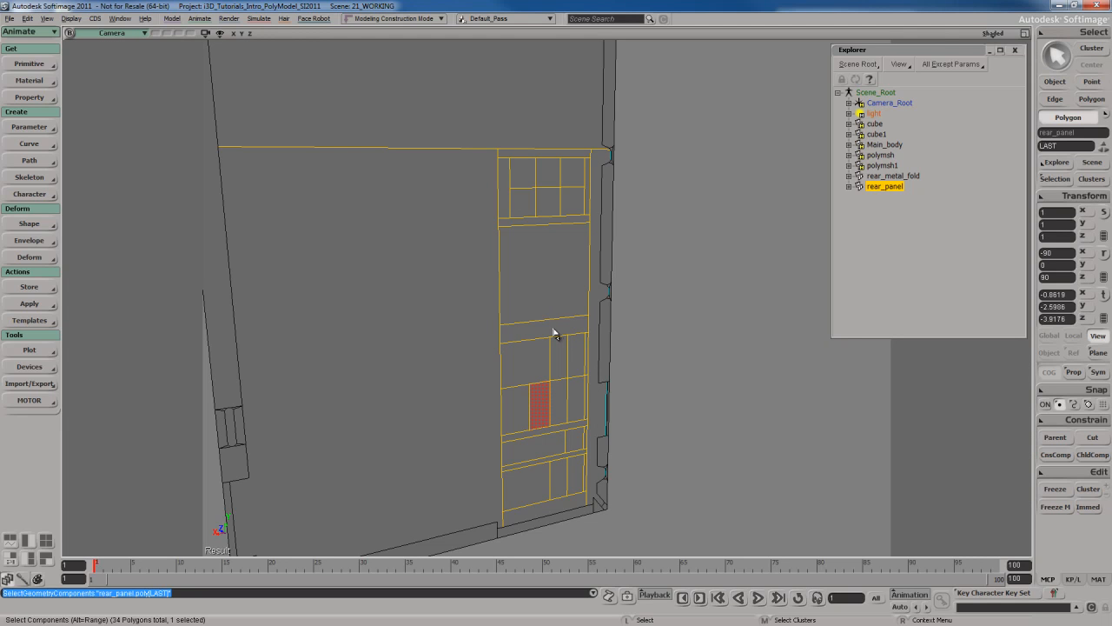
key(s)
middle_drag(558, 335, 553, 315)
right_drag(553, 315, 550, 318)
Step: Select rear_panel as an object and freeze its modeling history
key(space)
key(s)
click(1055, 507)
key(s)
drag(646, 390, 658, 350)
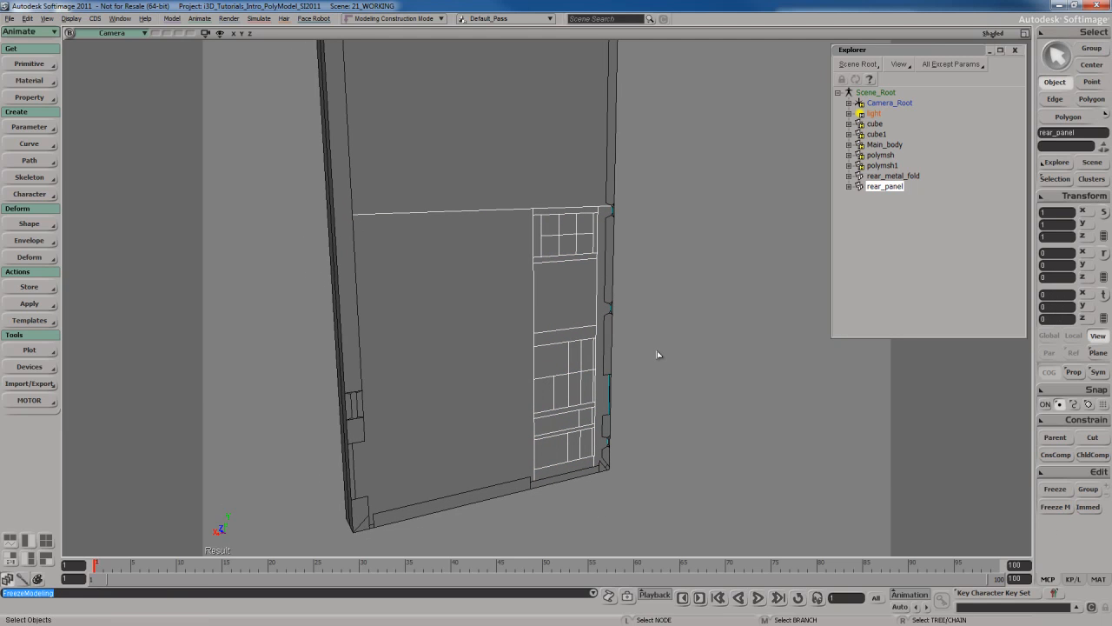